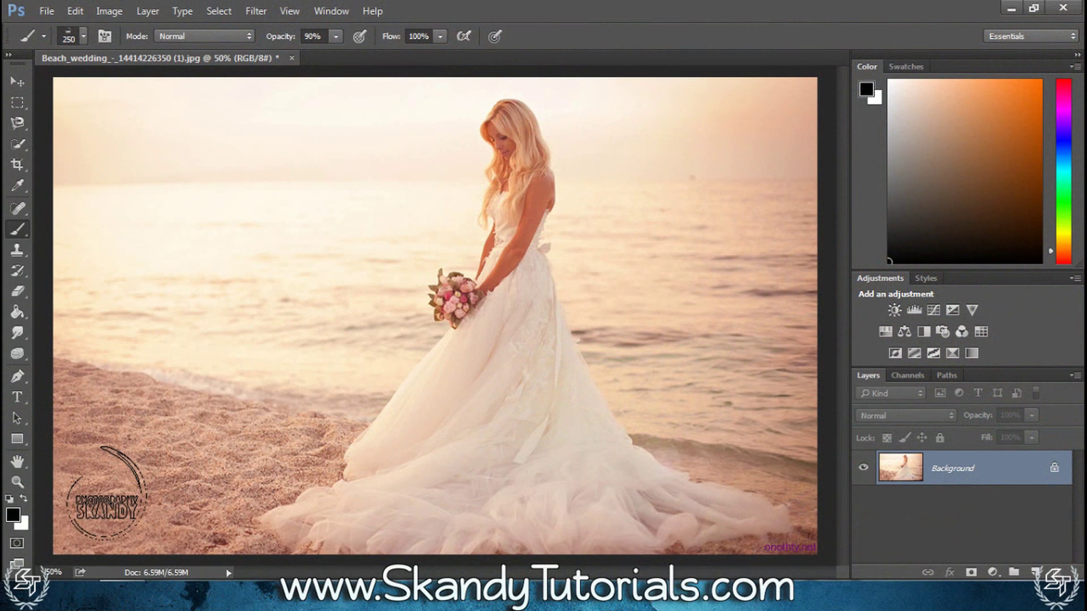
# Stamp two black SKANDY logos on the sand, then sample a light peach from the dress.
pyautogui.click(107, 493)
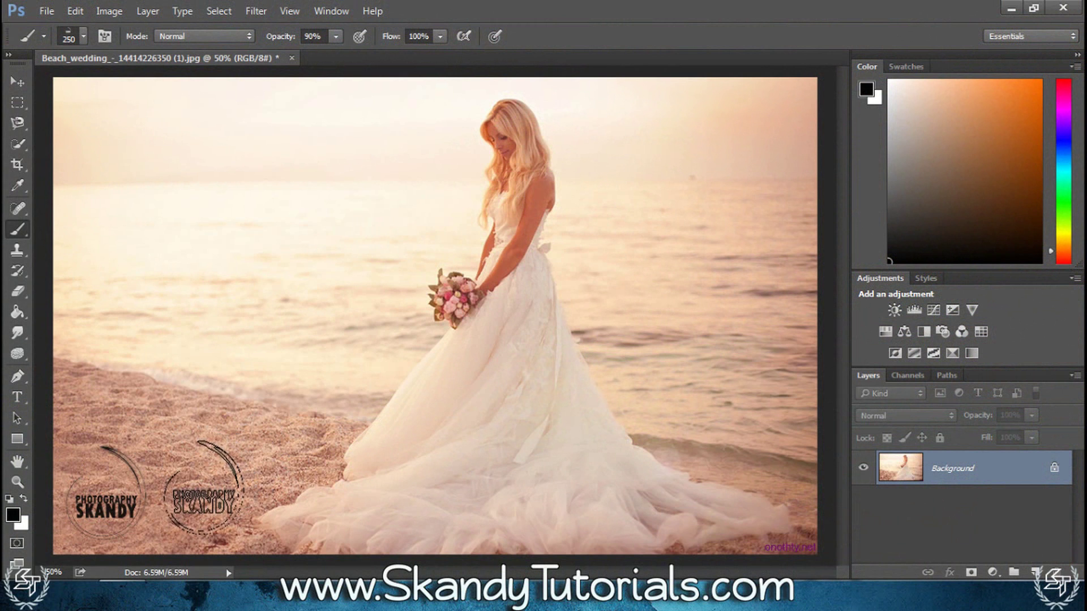
pyautogui.click(200, 490)
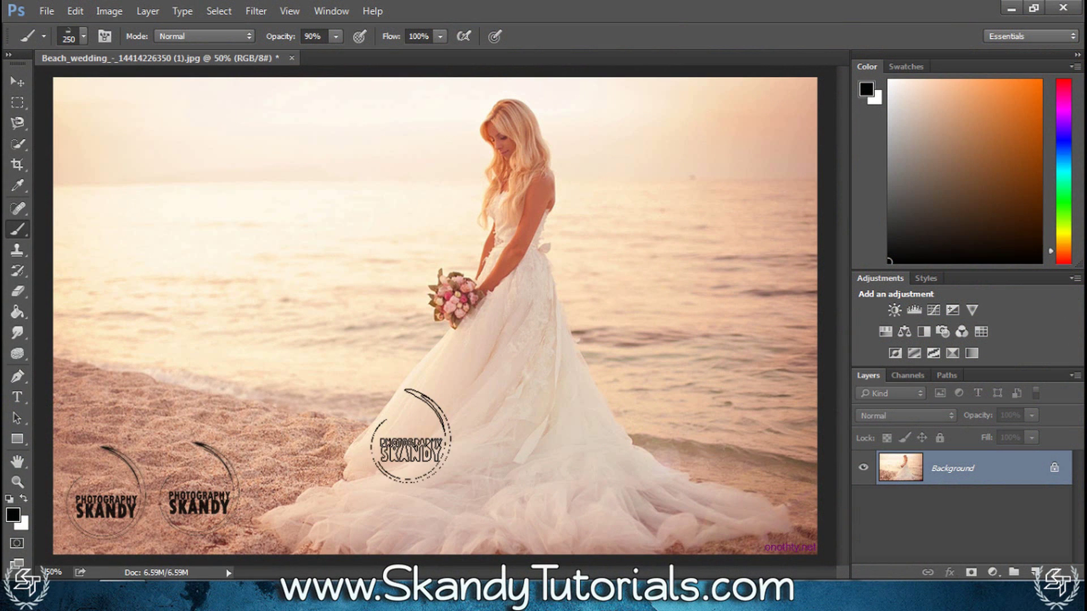
pyautogui.keyDown('alt'); pyautogui.click(445, 360); pyautogui.keyUp('alt')
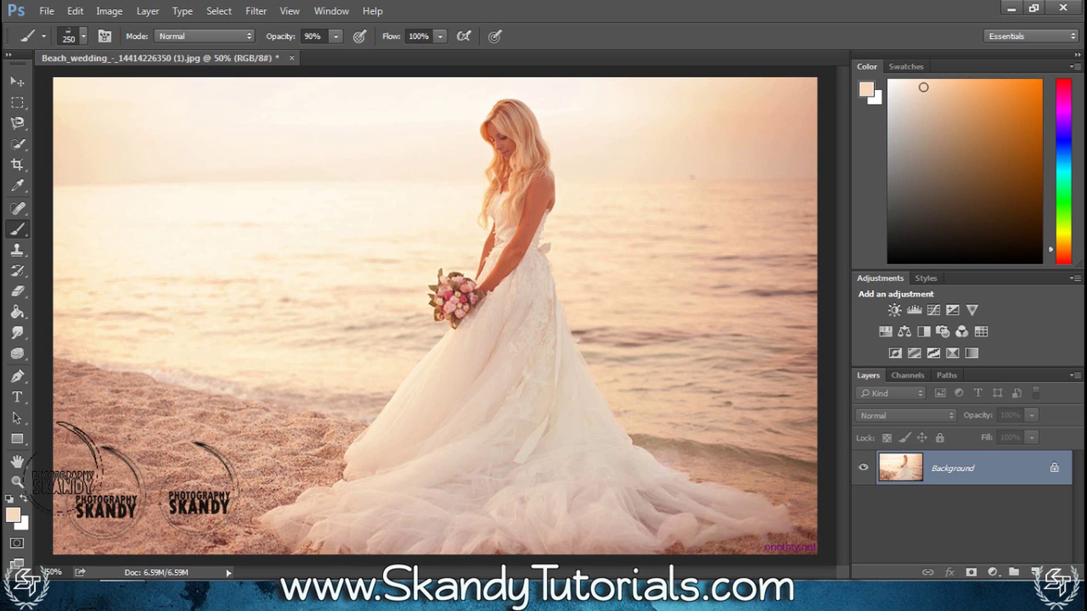
# Stamp four faint peach logos around the sand and dress, then resize the brush to 400 and back to 200.
pyautogui.click(120, 393)
pyautogui.click(212, 391)
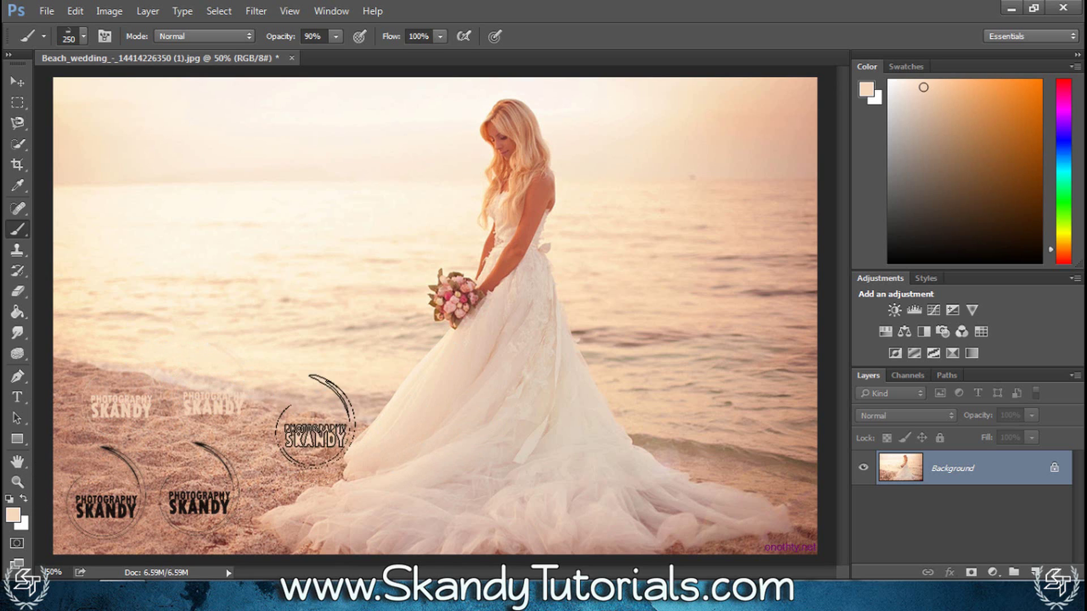
pyautogui.click(315, 436)
pyautogui.click(303, 507)
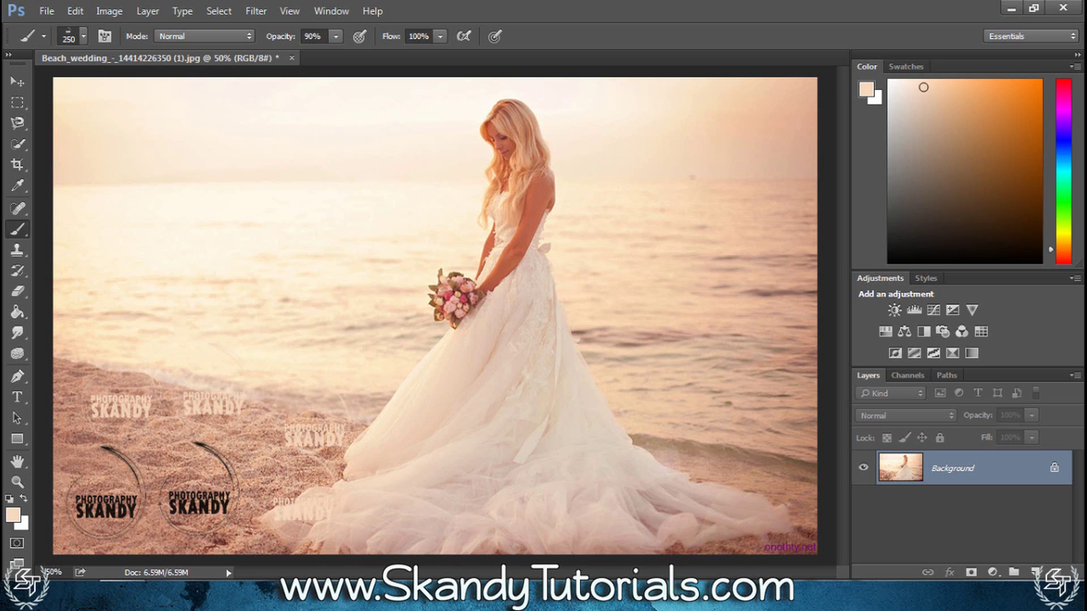
pyautogui.press(']')
pyautogui.press(']')
pyautogui.press(']')
pyautogui.press(']')
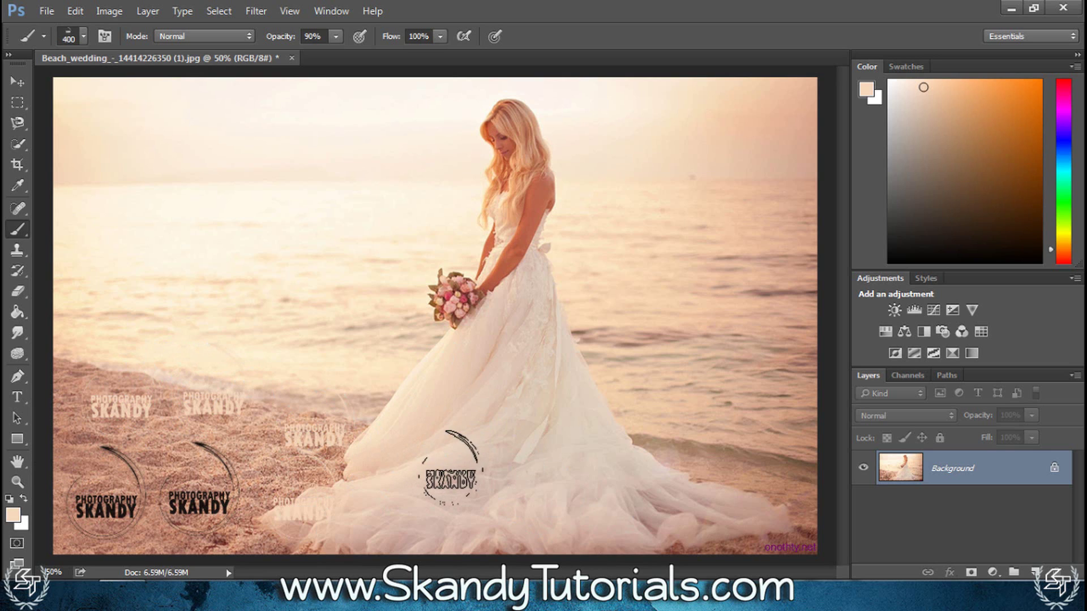
pyautogui.press('[')
pyautogui.press('[')
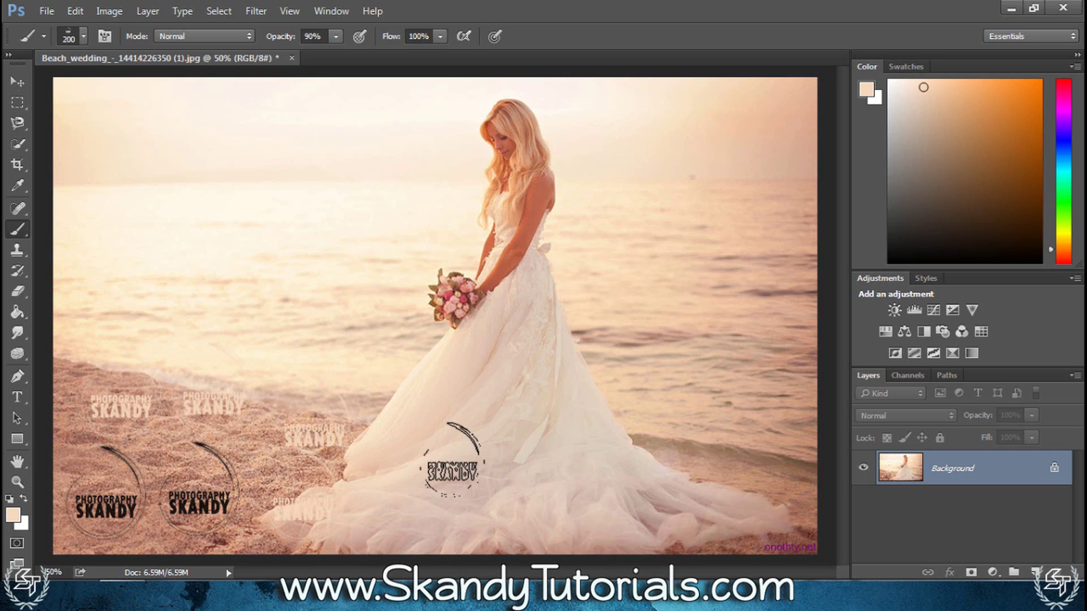
# Undo back through all the trial logo stamps with Ctrl+Alt+Z.
pyautogui.hotkey('ctrl', 'alt', 'z')
pyautogui.hotkey('ctrl', 'alt', 'z')
pyautogui.hotkey('ctrl', 'alt', 'z')
pyautogui.hotkey('ctrl', 'alt', 'z')
pyautogui.hotkey('ctrl', 'alt', 'z')
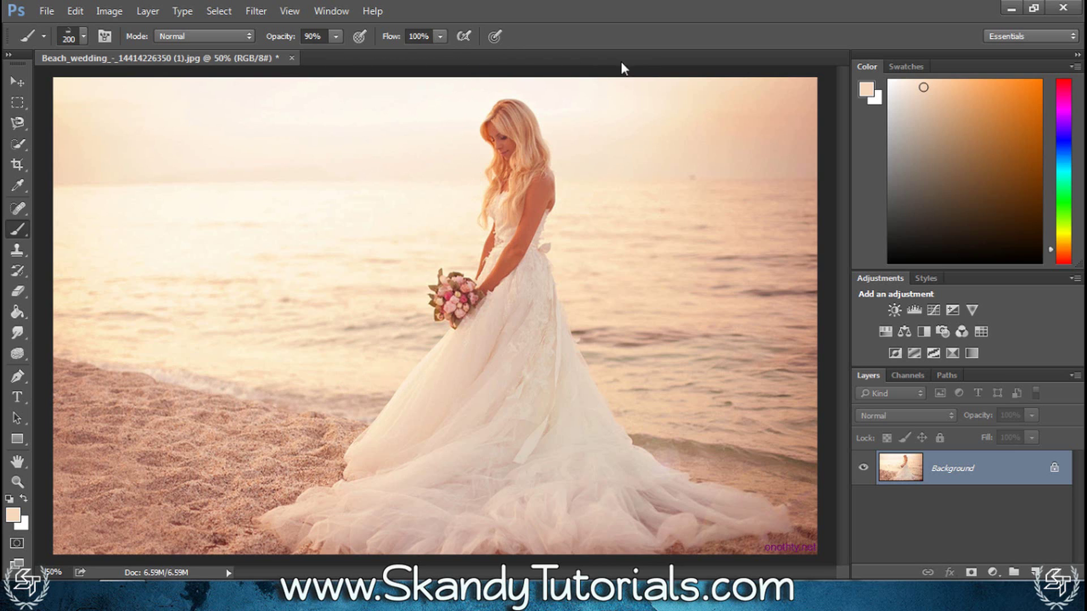
# Create a new white 600 × 600 px, 72 ppi document named Untitled-1 from the tab menu.
pyautogui.rightClick(333, 60)
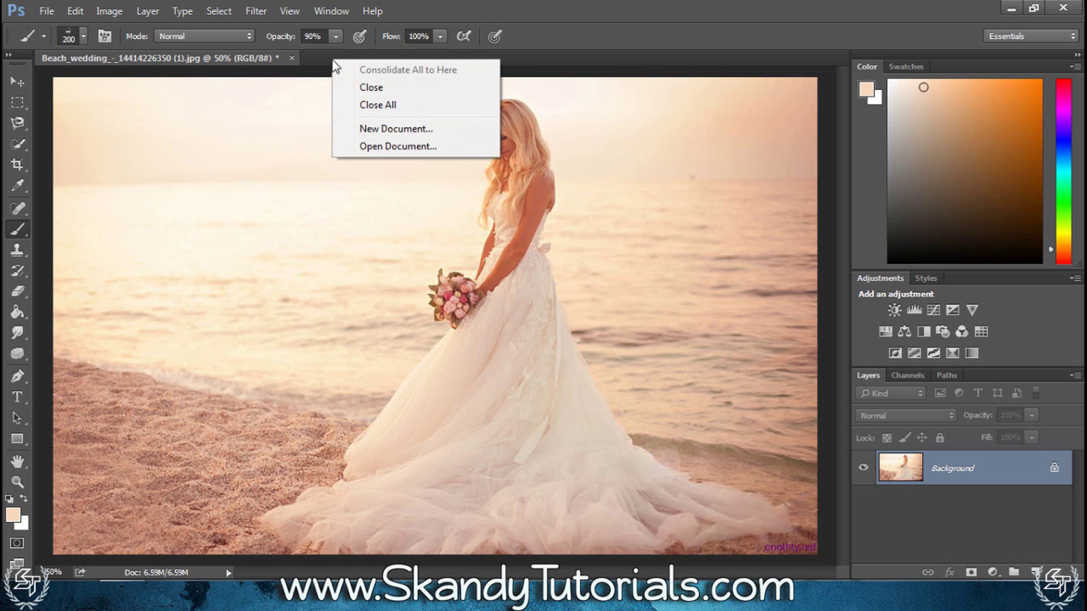
pyautogui.click(403, 129)
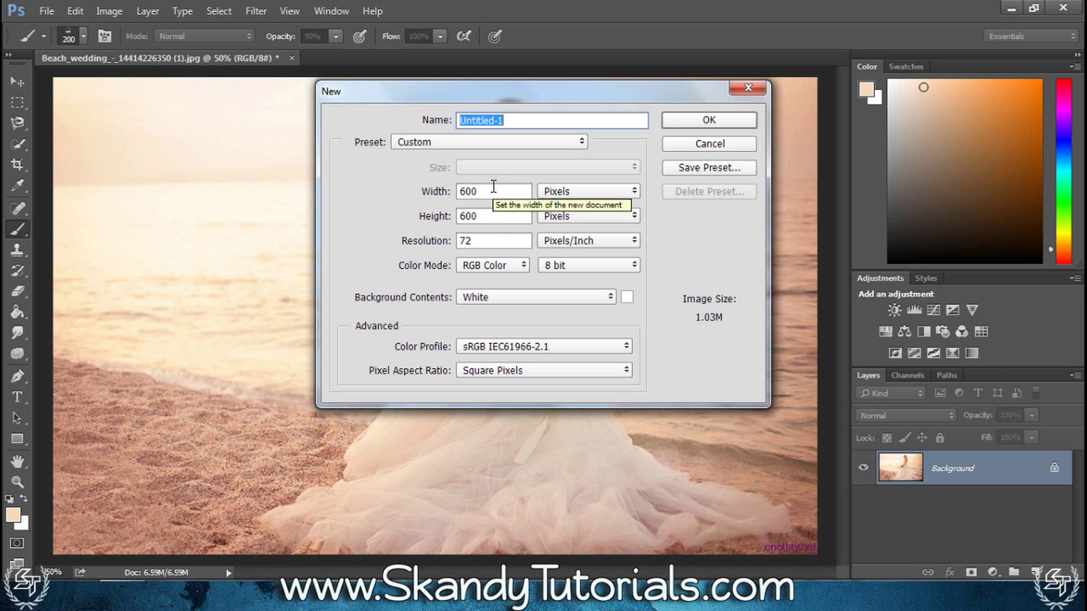
pyautogui.click(496, 217)
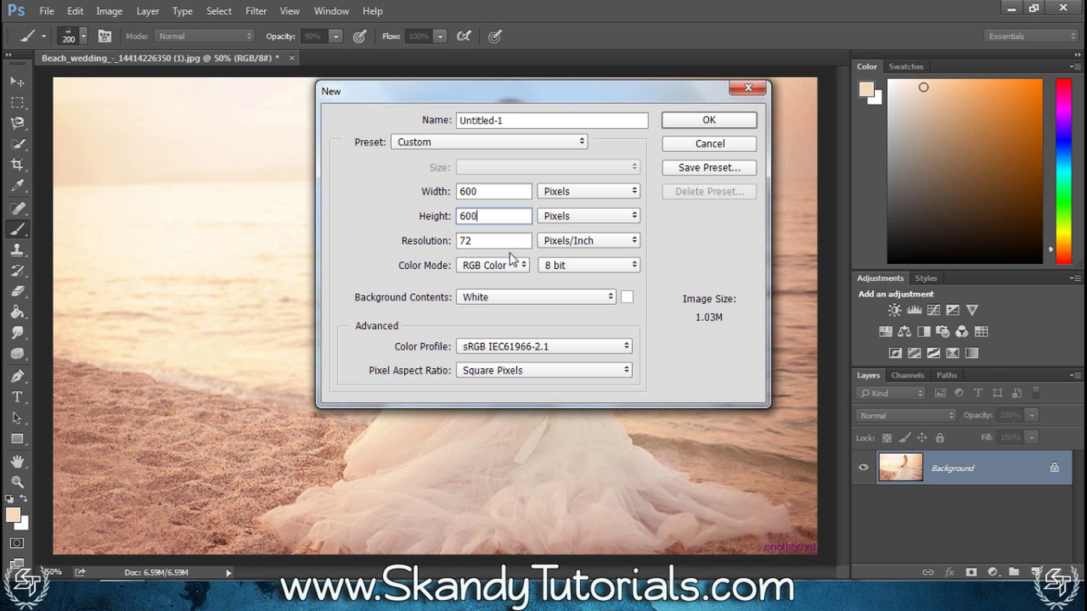
pyautogui.click(703, 121)
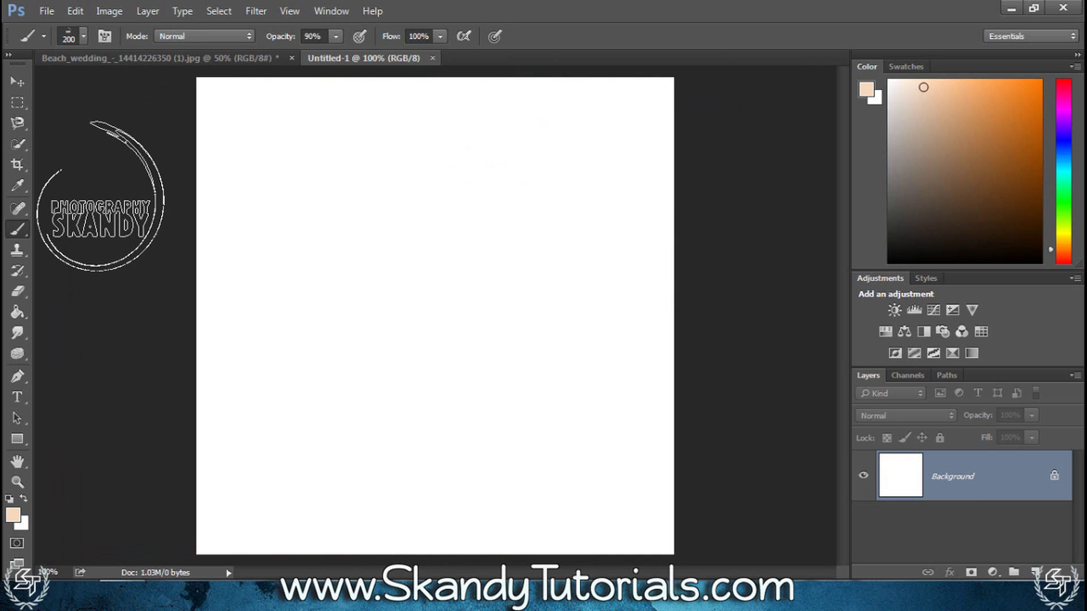
# Draw a paragraph text box near the page top using the Paljain jaloin Regular font.
pyautogui.press('t')
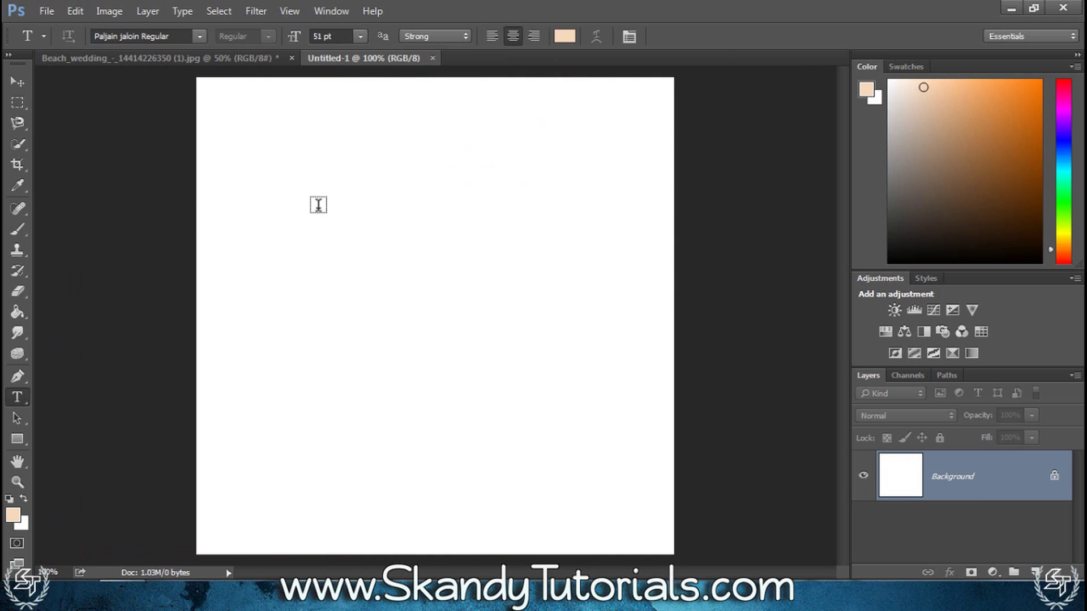
pyautogui.moveTo(276, 182); pyautogui.dragTo(600, 297)
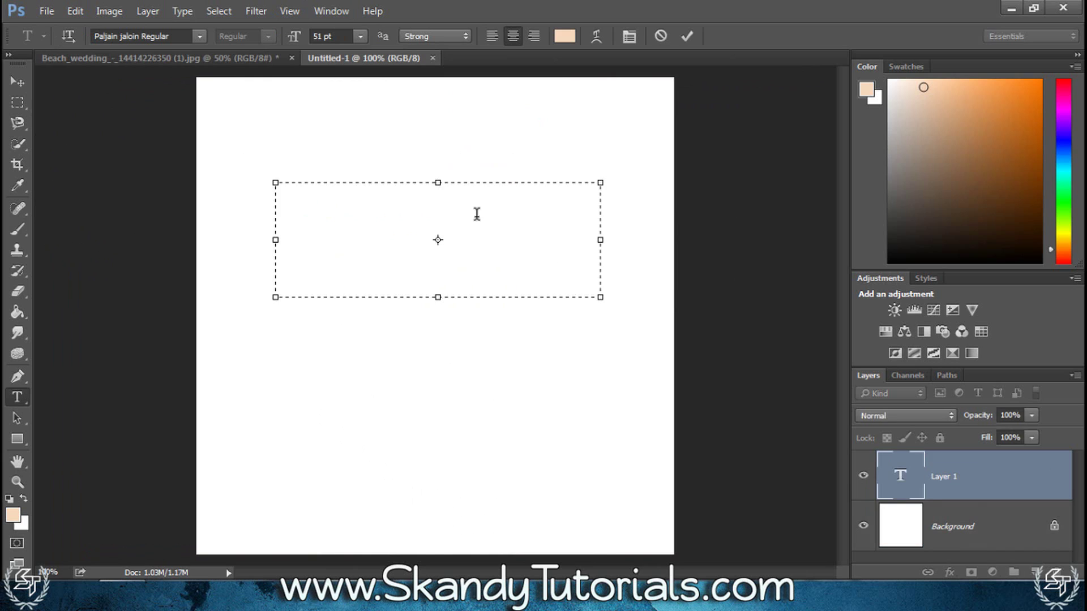
pyautogui.click(177, 30)
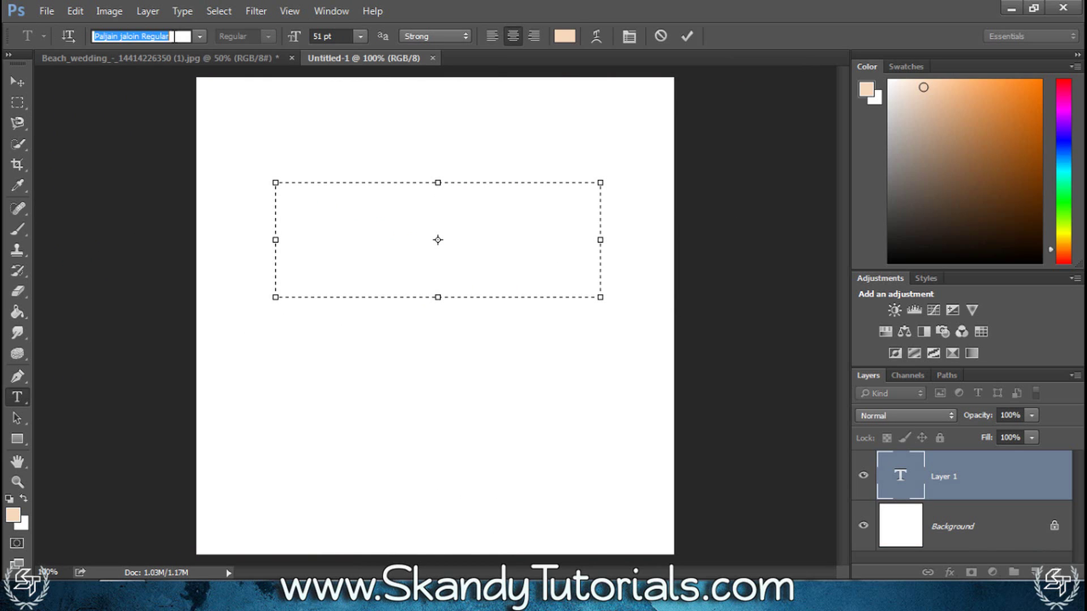
pyautogui.moveTo(94, 37); pyautogui.dragTo(130, 36)
pyautogui.click(185, 36)
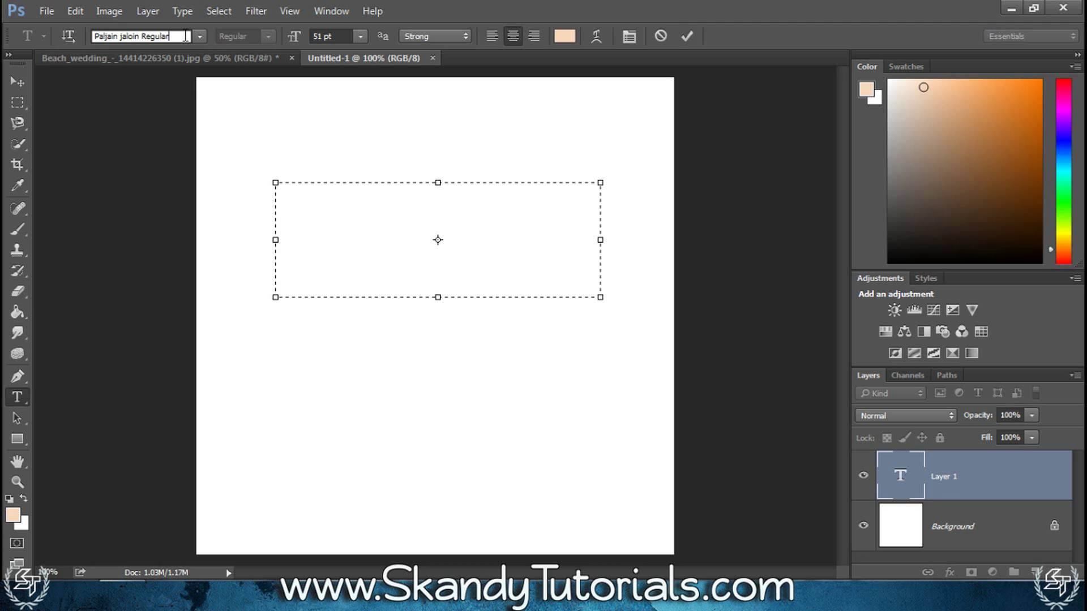
pyautogui.click(185, 36)
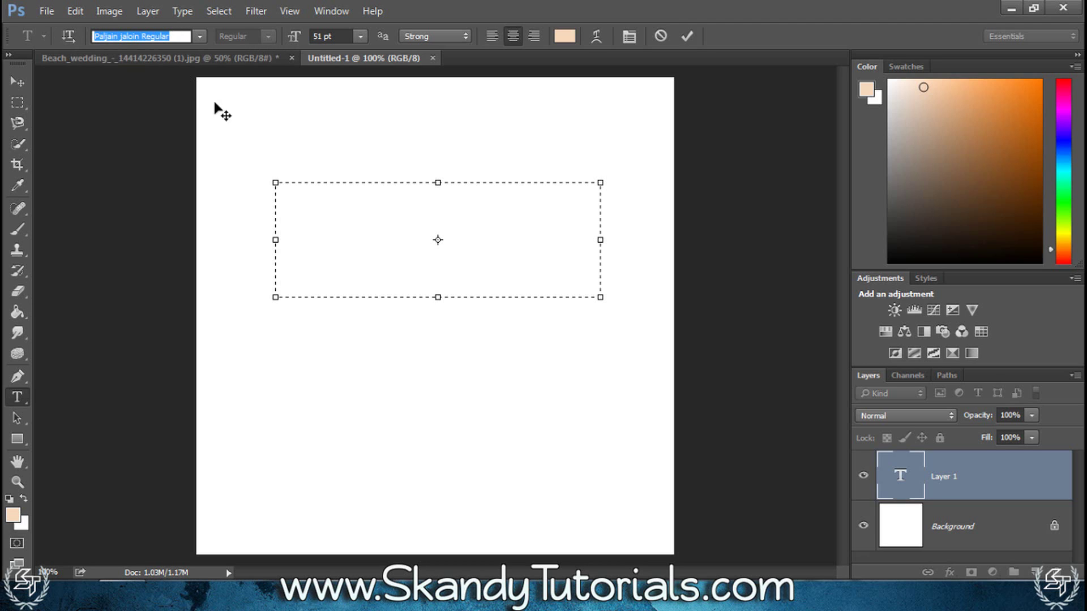
pyautogui.click(470, 203)
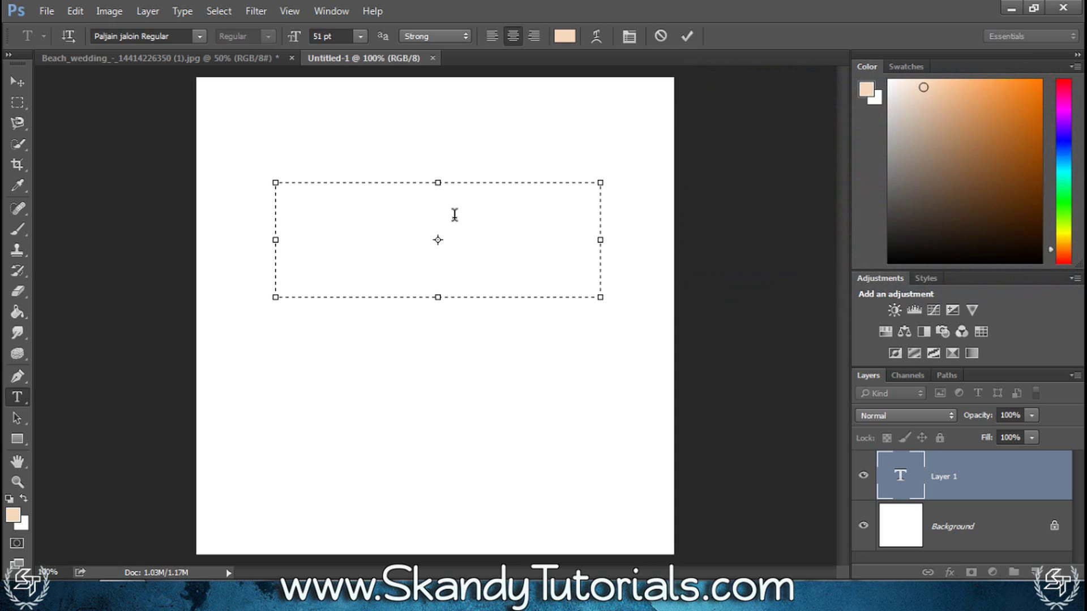
# Type SKANDY in the box and recolour it from peach to black.
pyautogui.write('SKANDY')
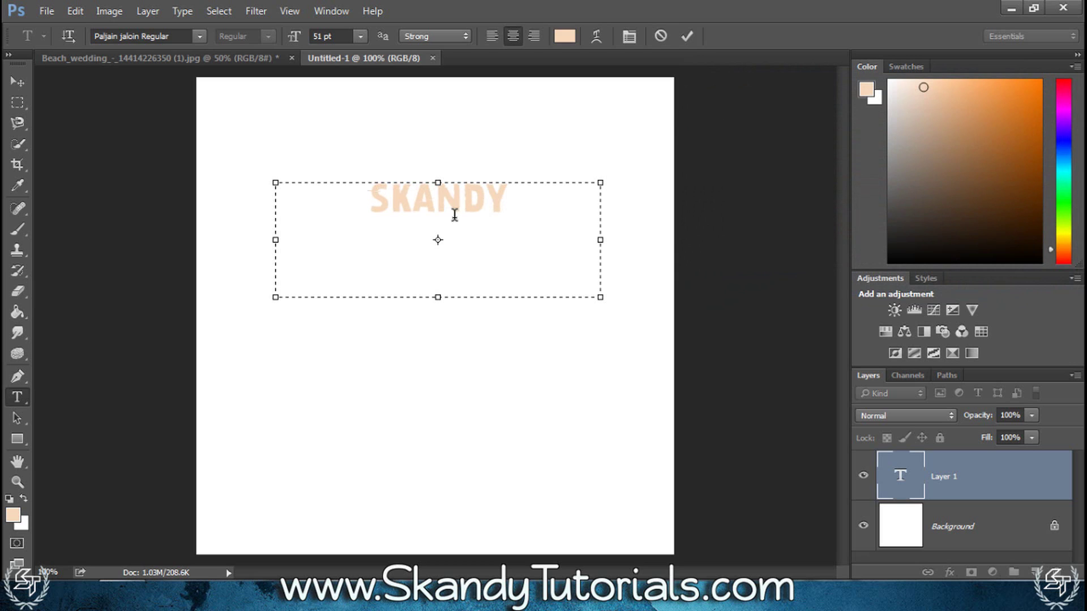
pyautogui.doubleClick(471, 203)
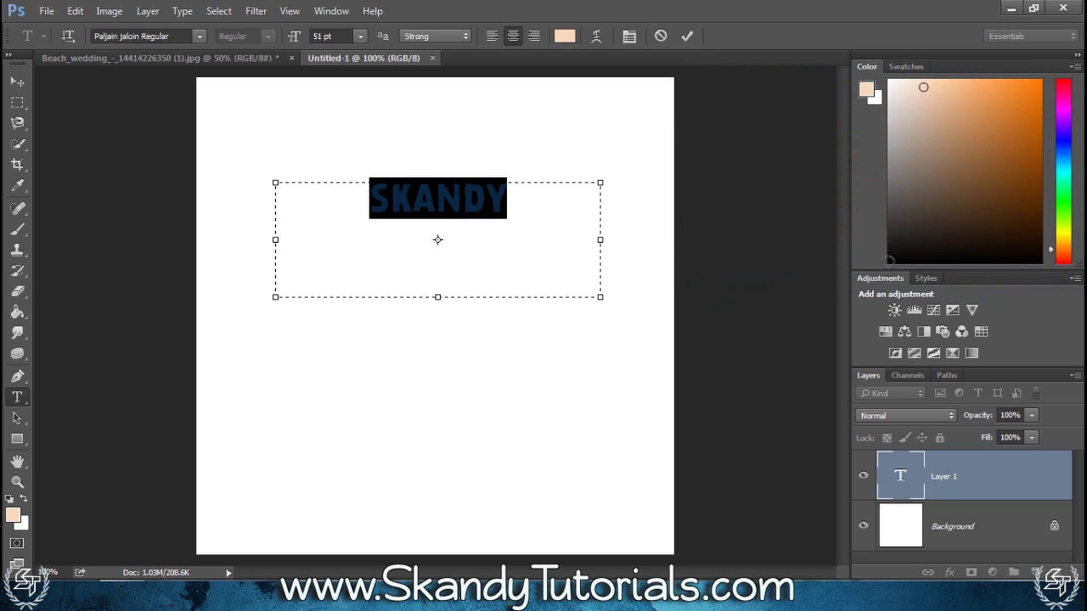
pyautogui.click(889, 261)
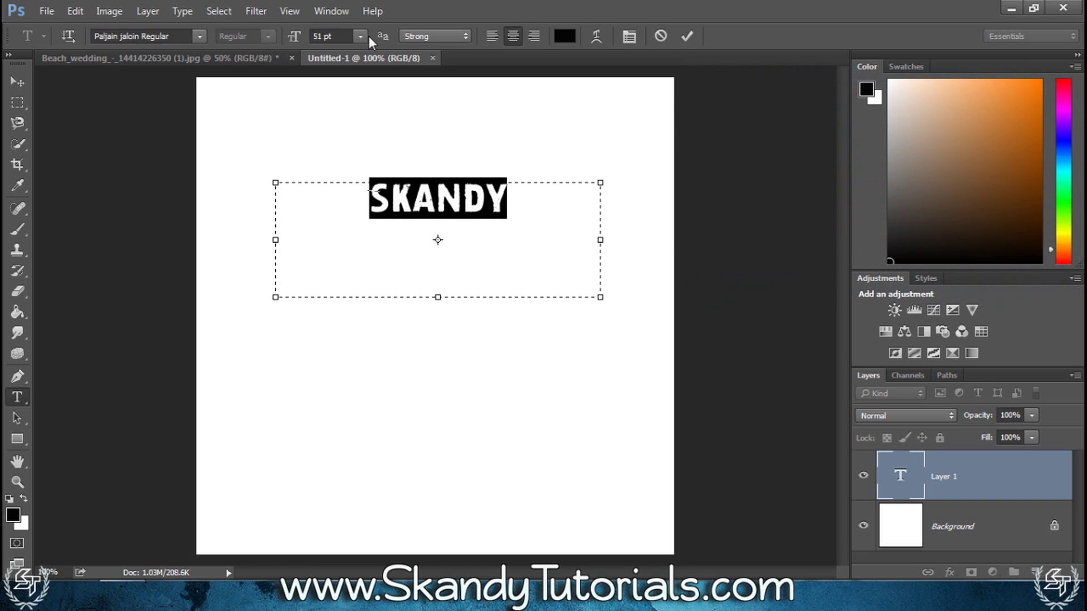
# Set SKANDY to 60 pt in the Character panel and shorten its text box to one line.
pyautogui.click(335, 10)
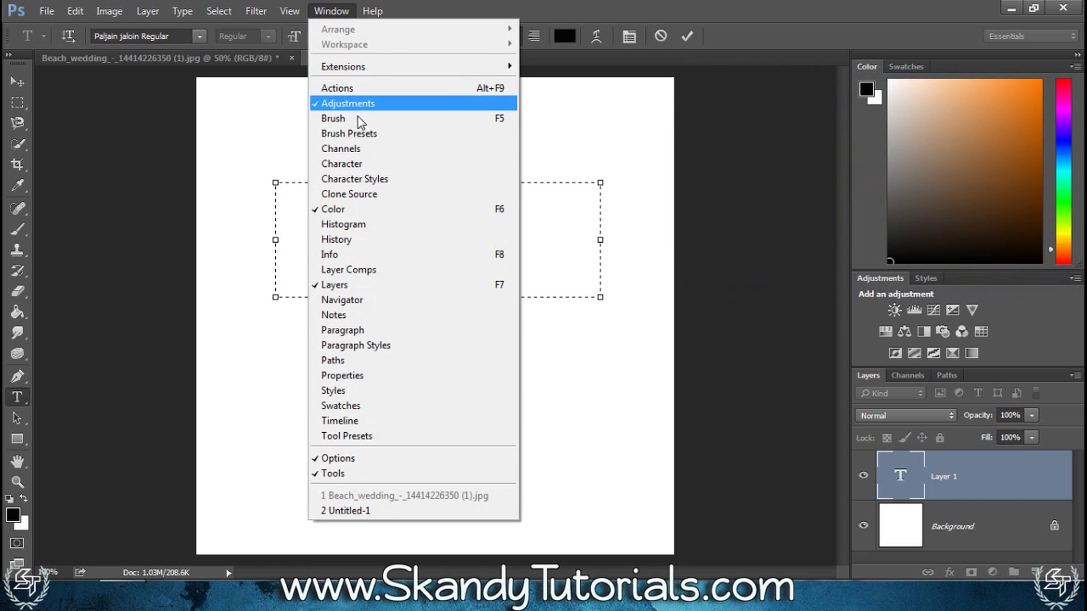
pyautogui.click(357, 163)
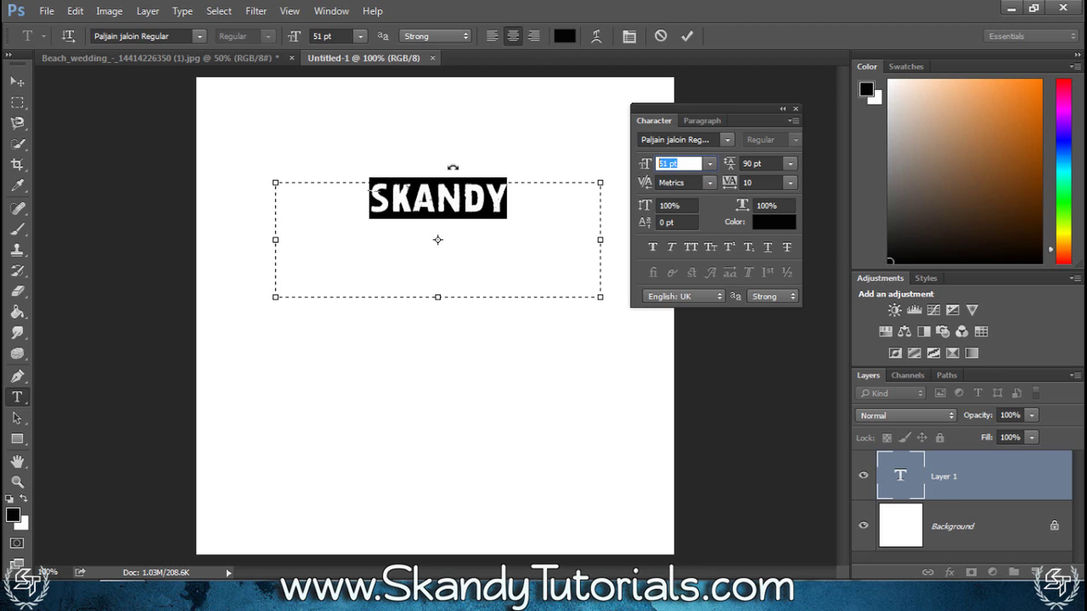
pyautogui.write('60')
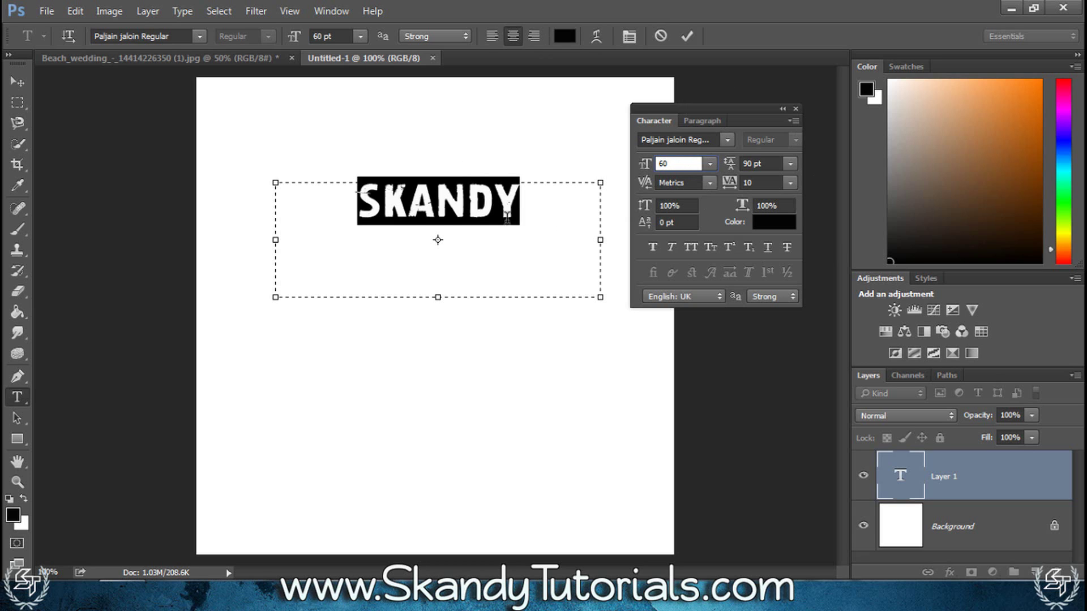
pyautogui.click(531, 203)
pyautogui.moveTo(438, 297); pyautogui.dragTo(439, 234)
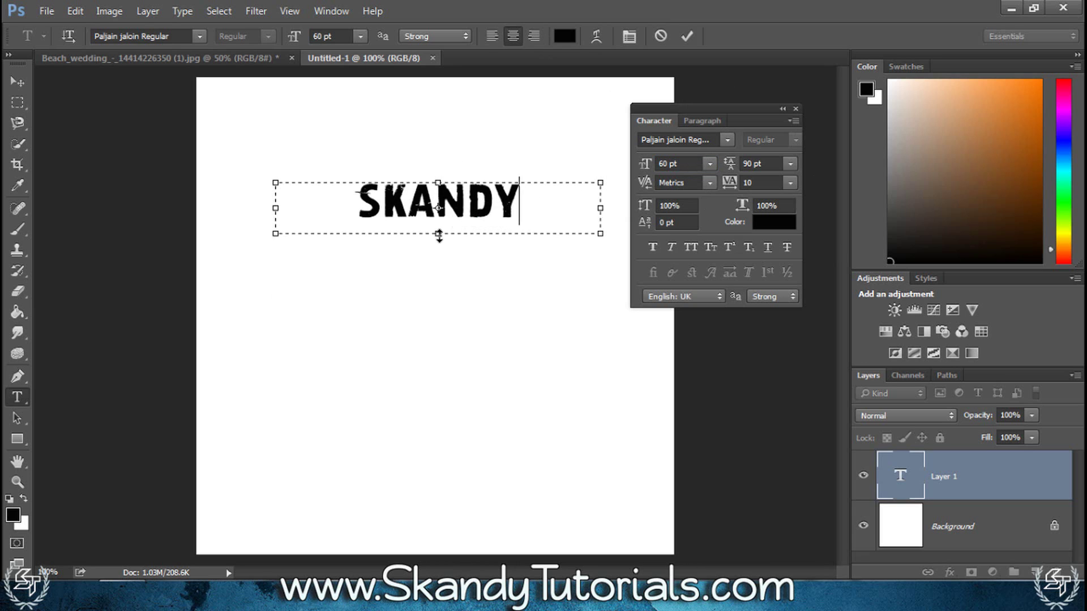
# Commit SKANDY, then type 'Photography' in a new text box using the BIRTH OF A HERO font.
pyautogui.click(686, 35)
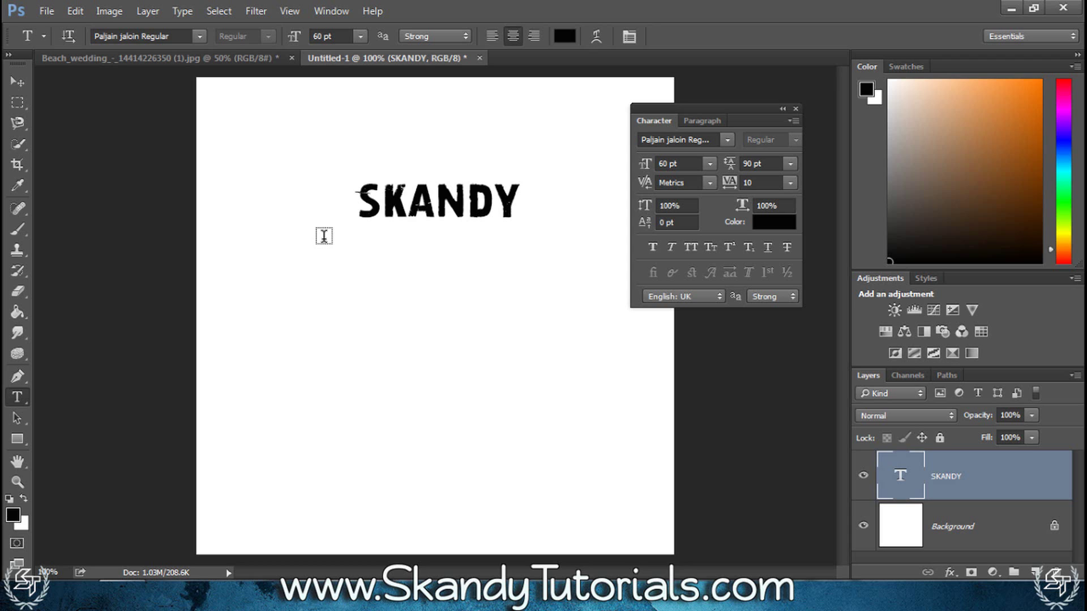
pyautogui.moveTo(310, 236); pyautogui.dragTo(628, 332)
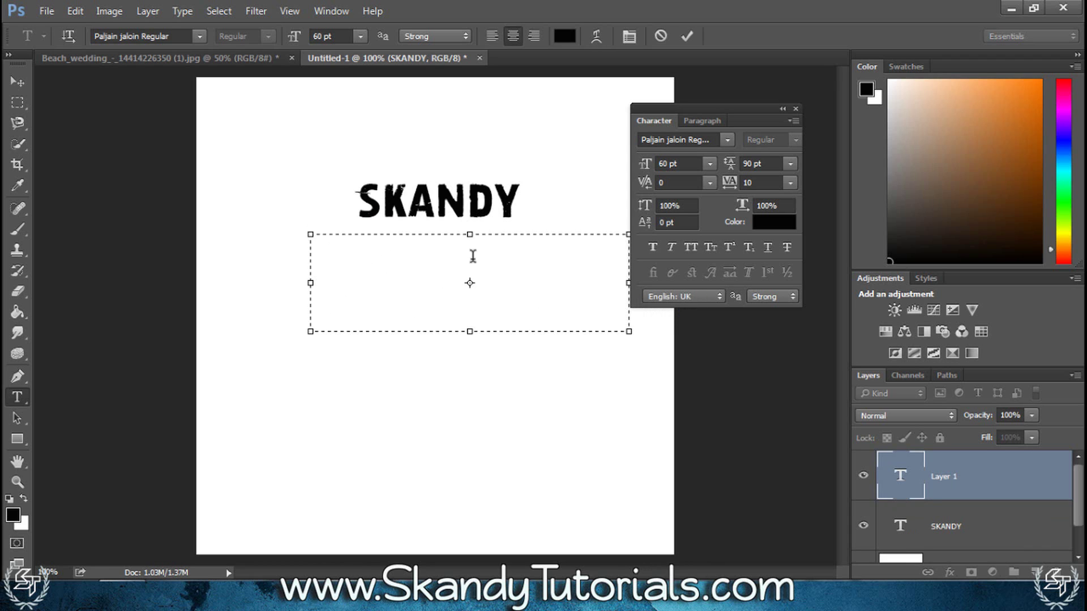
pyautogui.click(168, 36)
pyautogui.write('HER')
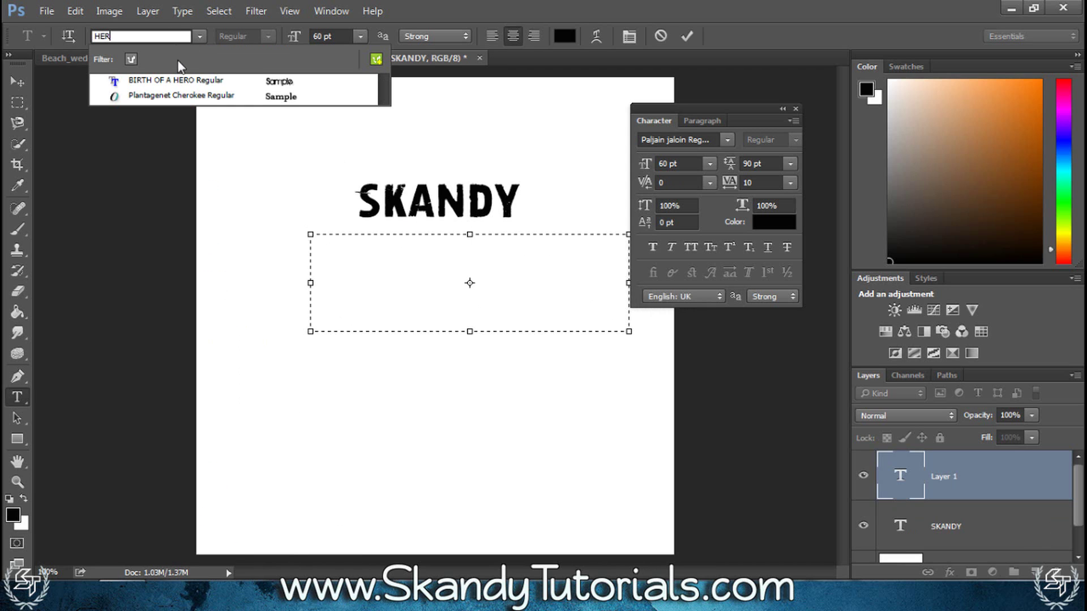
pyautogui.click(180, 81)
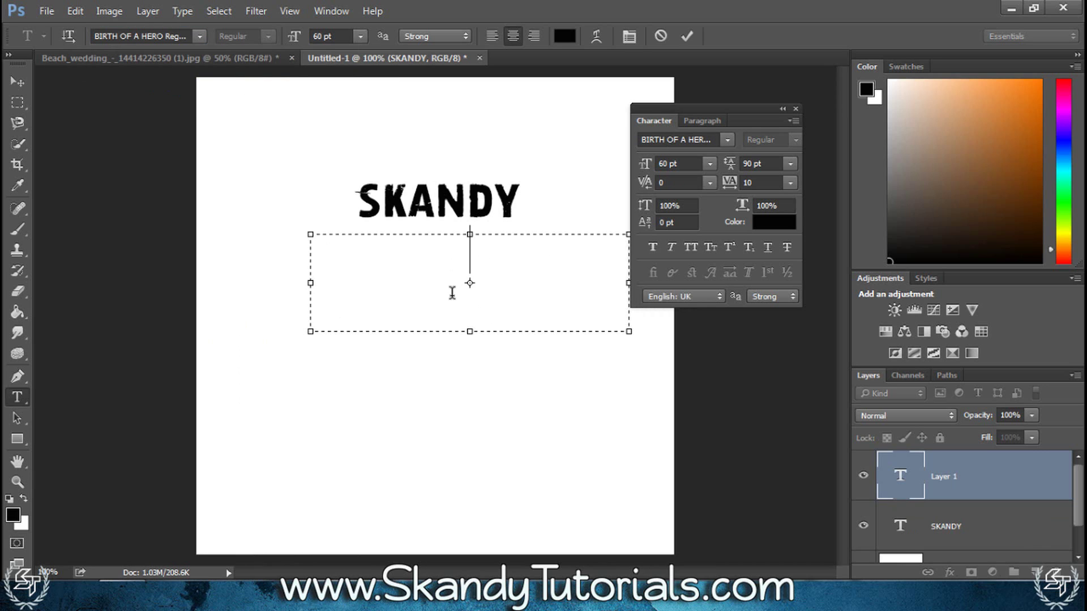
pyautogui.write('Pho')
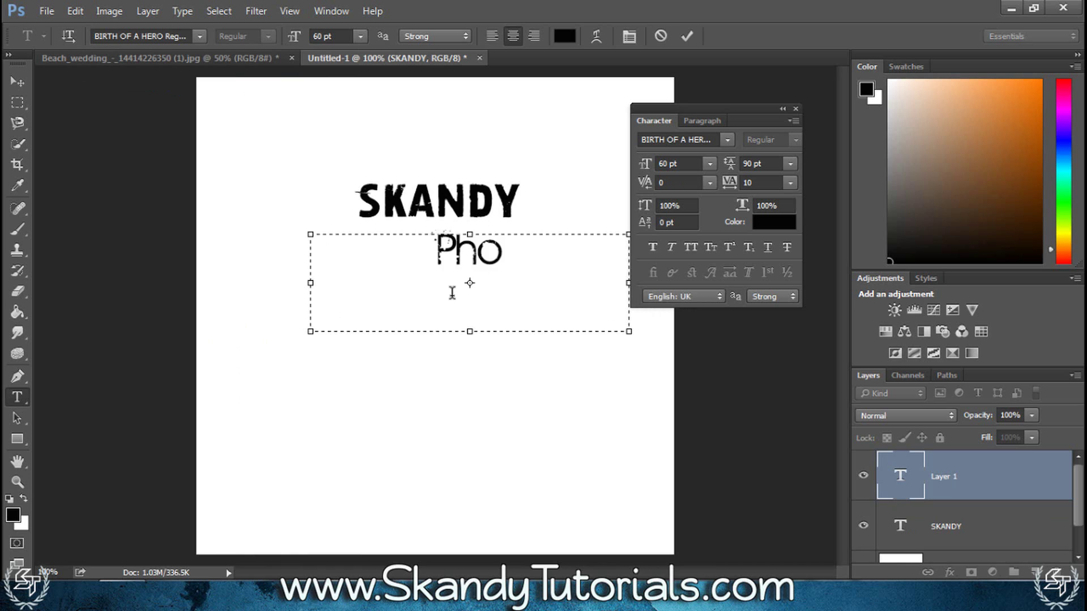
pyautogui.write('tograph')
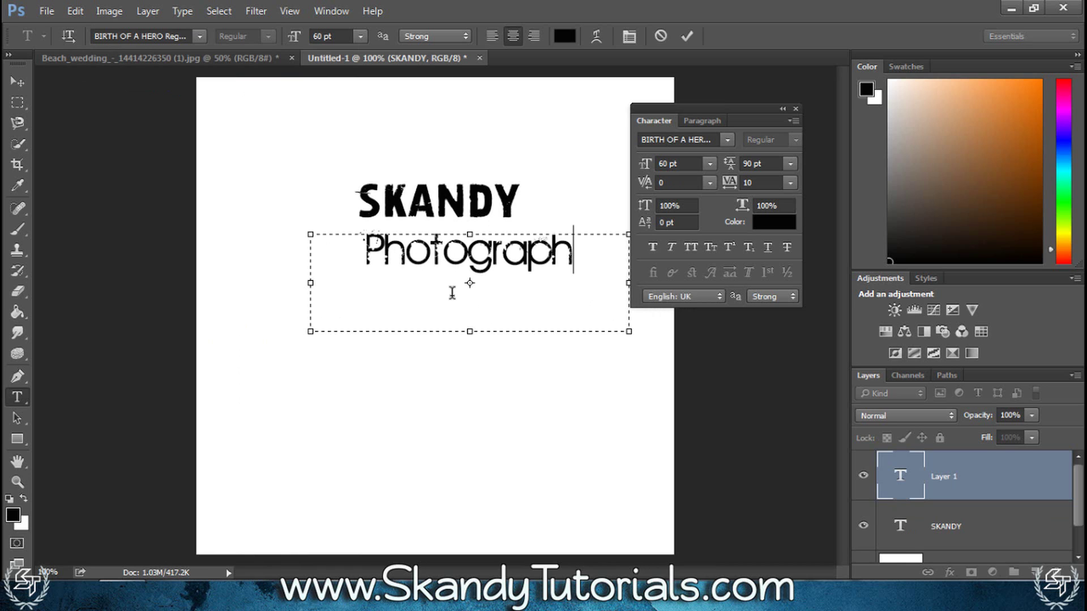
pyautogui.write('y')
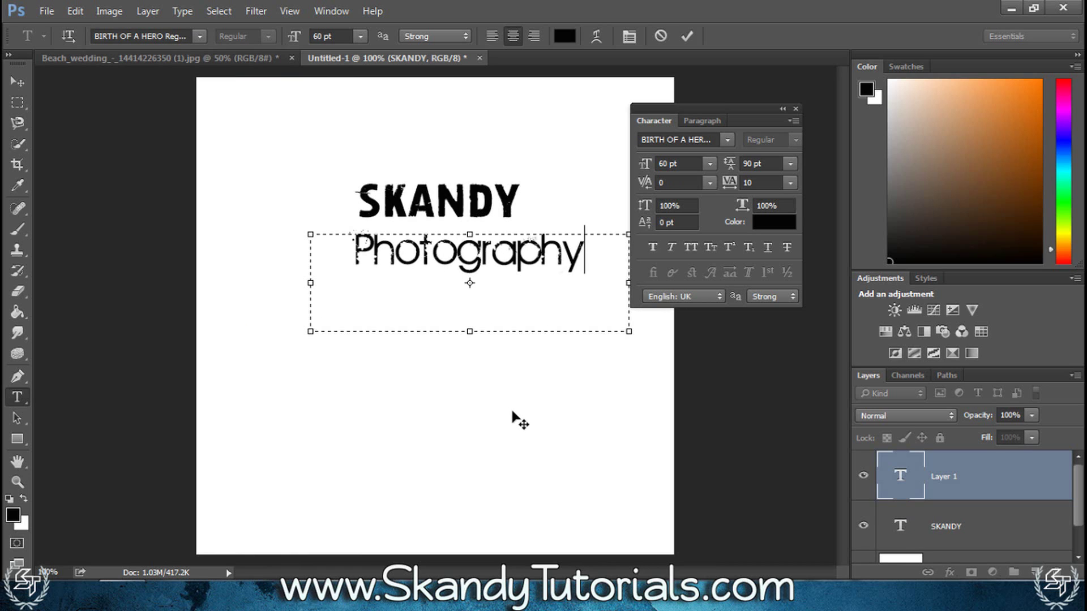
# Move Photography under SKANDY and size it to 41 pt after trying 50, 40, 45, 43 and 42.
pyautogui.moveTo(512, 411); pyautogui.dragTo(482, 396)
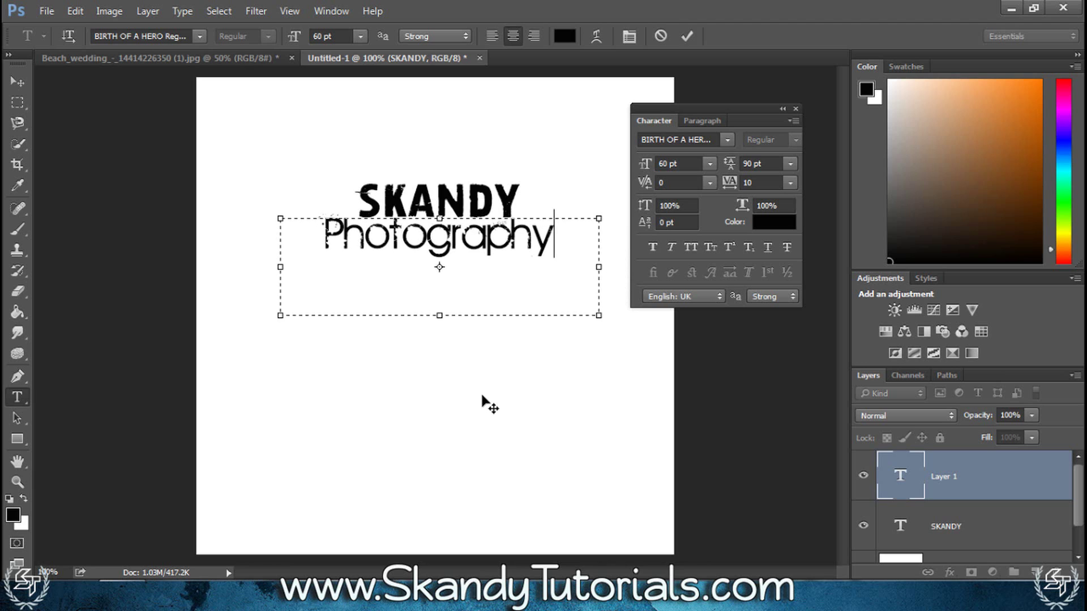
pyautogui.moveTo(557, 235); pyautogui.dragTo(324, 243)
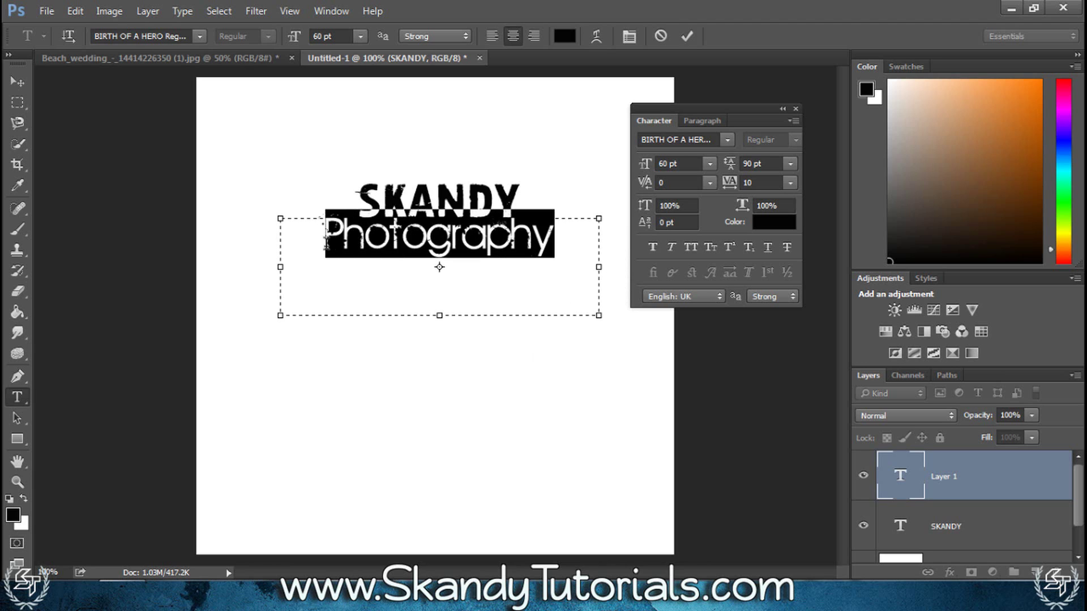
pyautogui.click(677, 164)
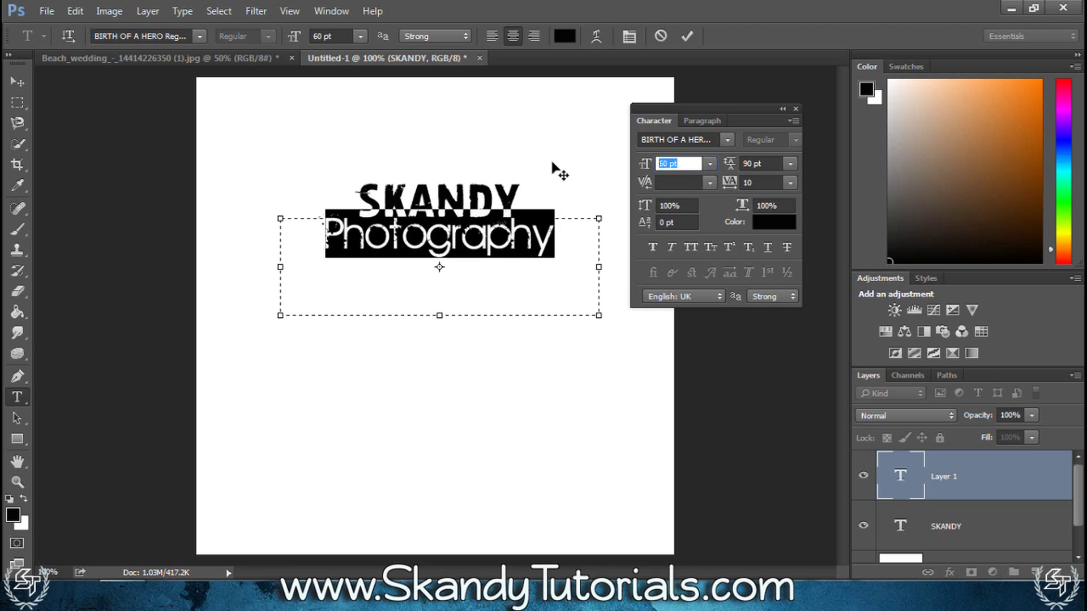
pyautogui.write('50')
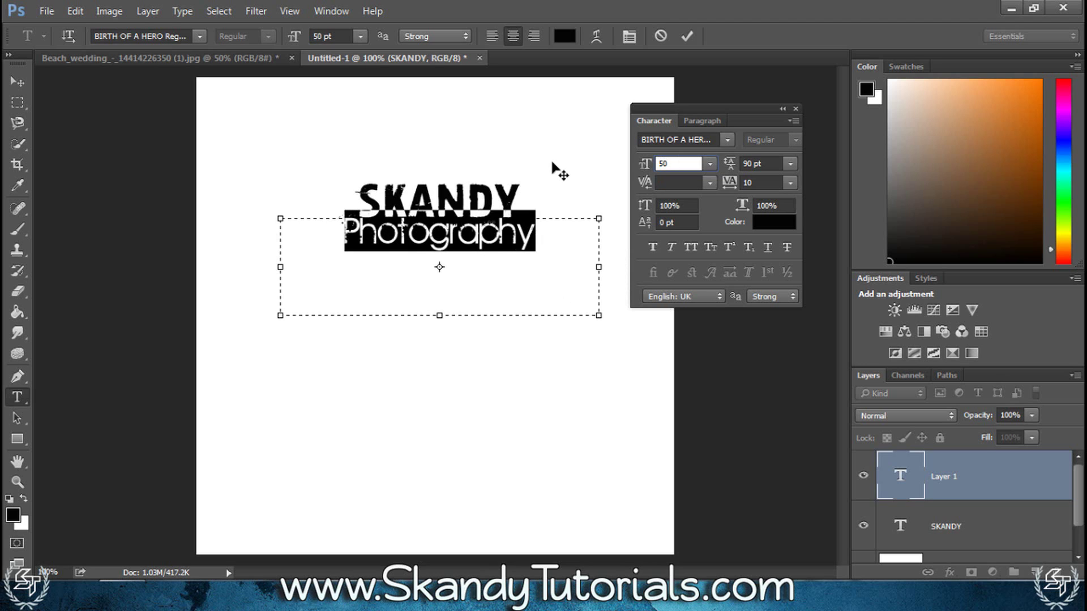
pyautogui.press('Return')
pyautogui.write('40')
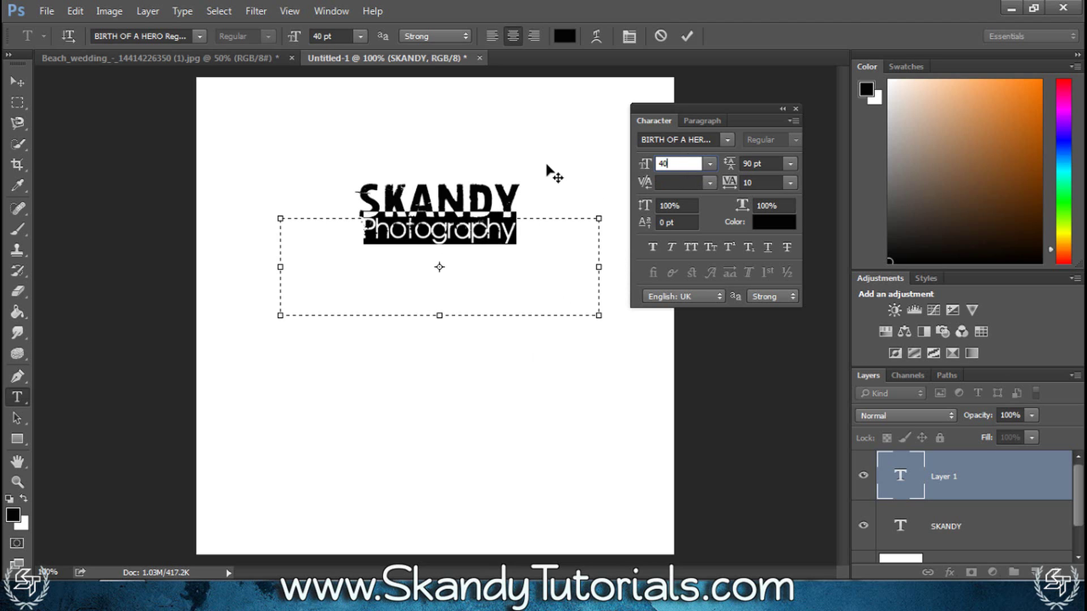
pyautogui.press('Return')
pyautogui.write('45')
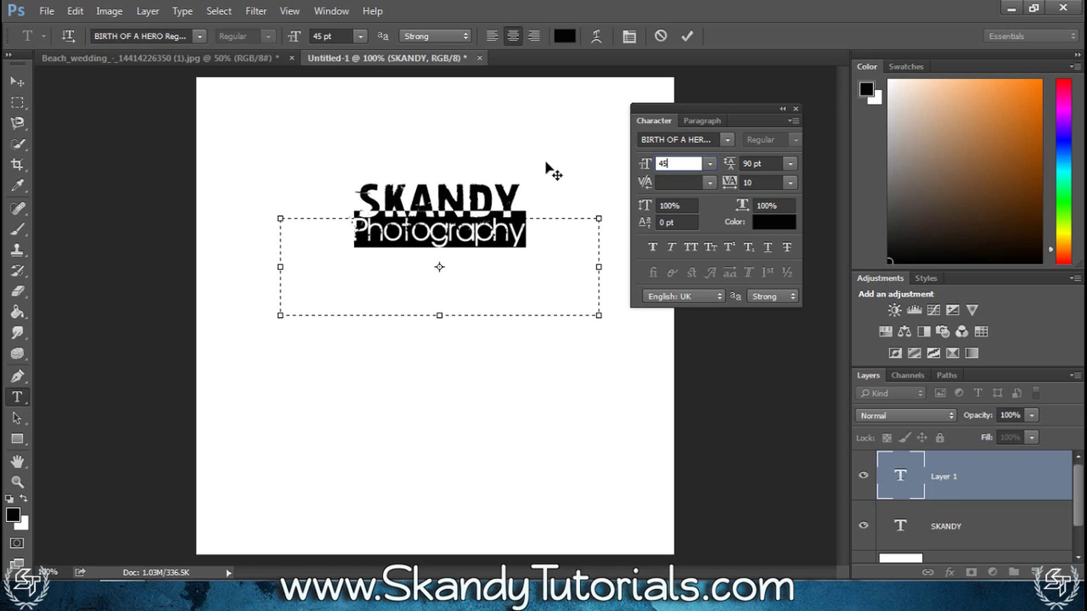
pyautogui.press('Return')
pyautogui.write('43')
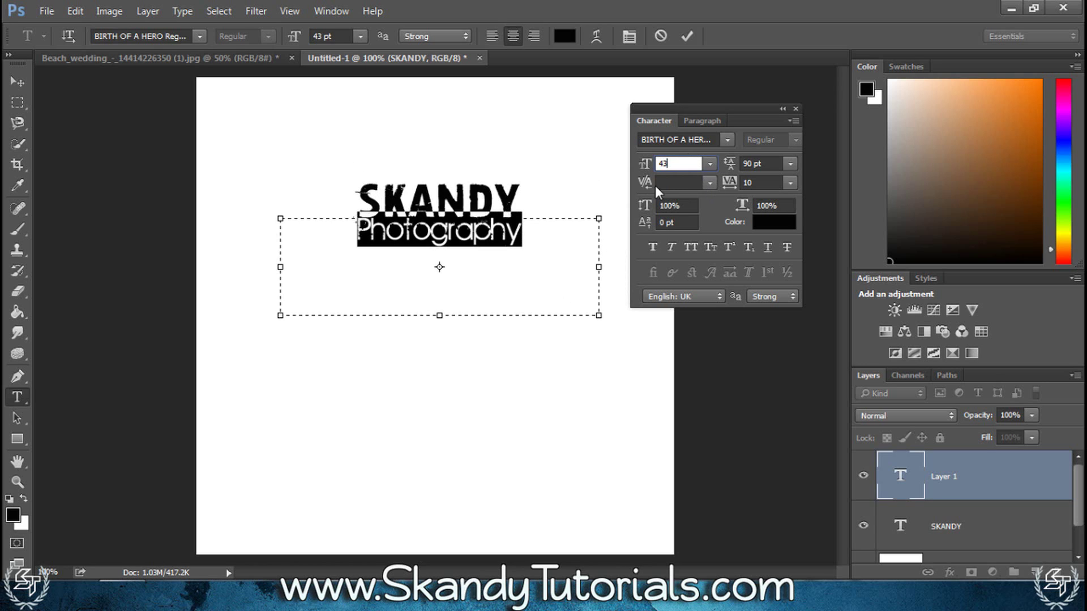
pyautogui.press('Return')
pyautogui.write('42')
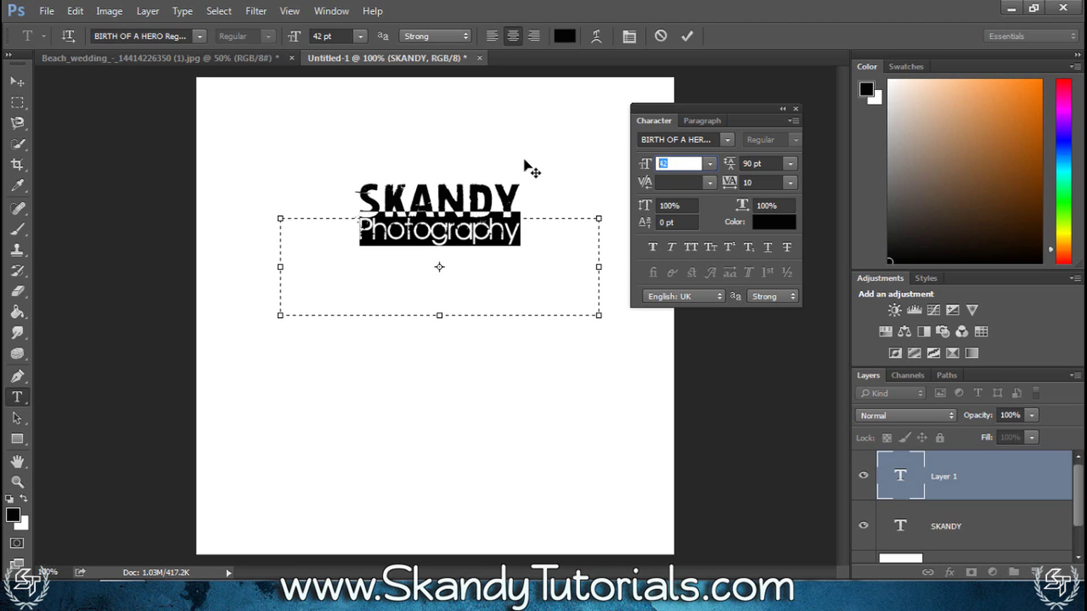
pyautogui.press('Down')
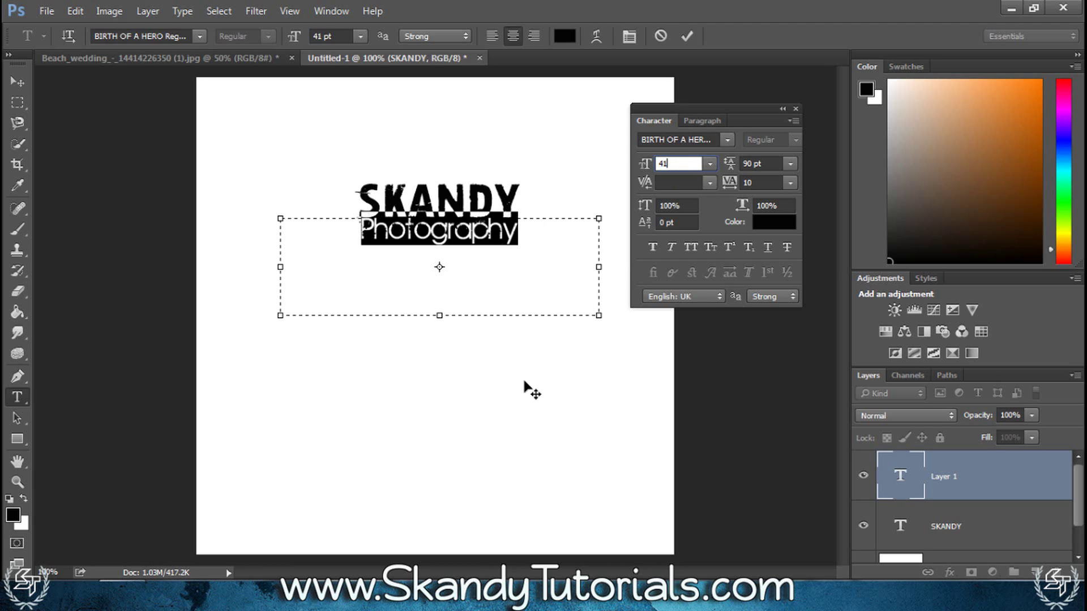
pyautogui.press('Return')
# Centre Photography beneath SKANDY and commit the text.
pyautogui.moveTo(524, 381); pyautogui.dragTo(520, 381)
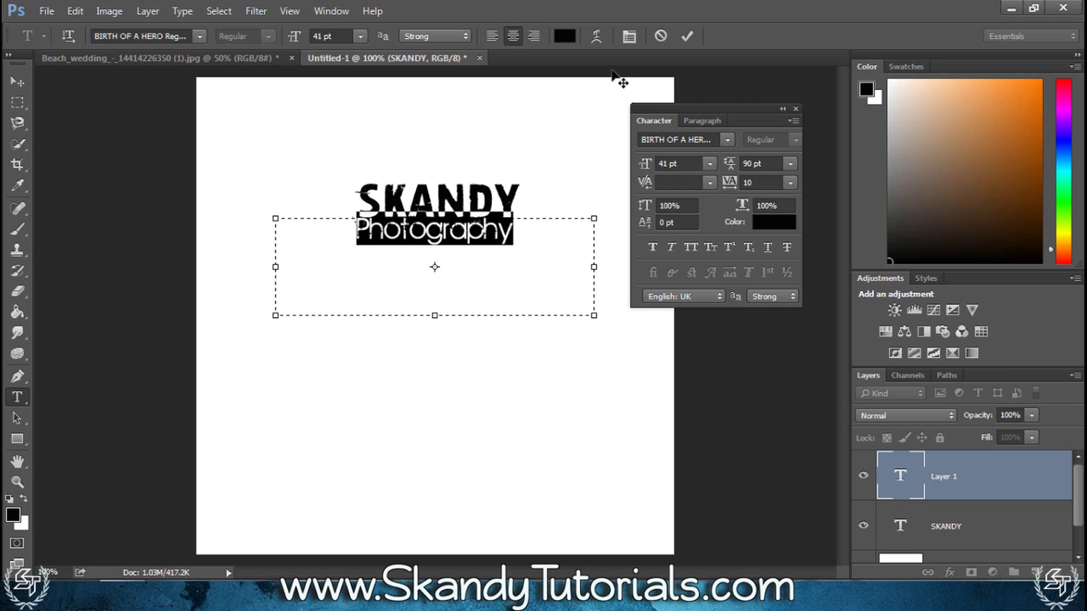
pyautogui.click(548, 281)
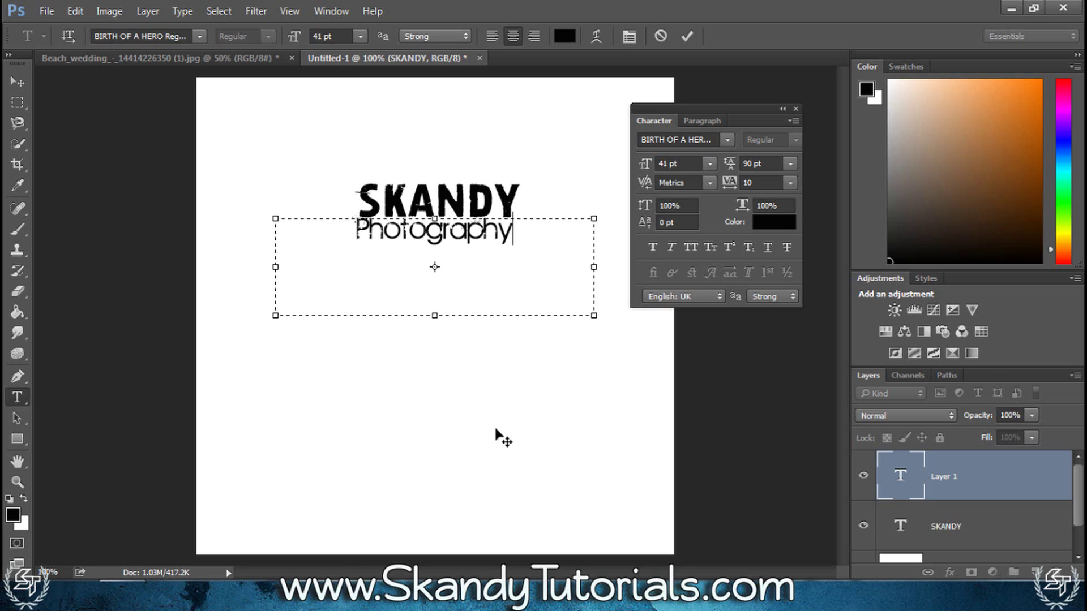
pyautogui.moveTo(494, 437); pyautogui.dragTo(496, 437)
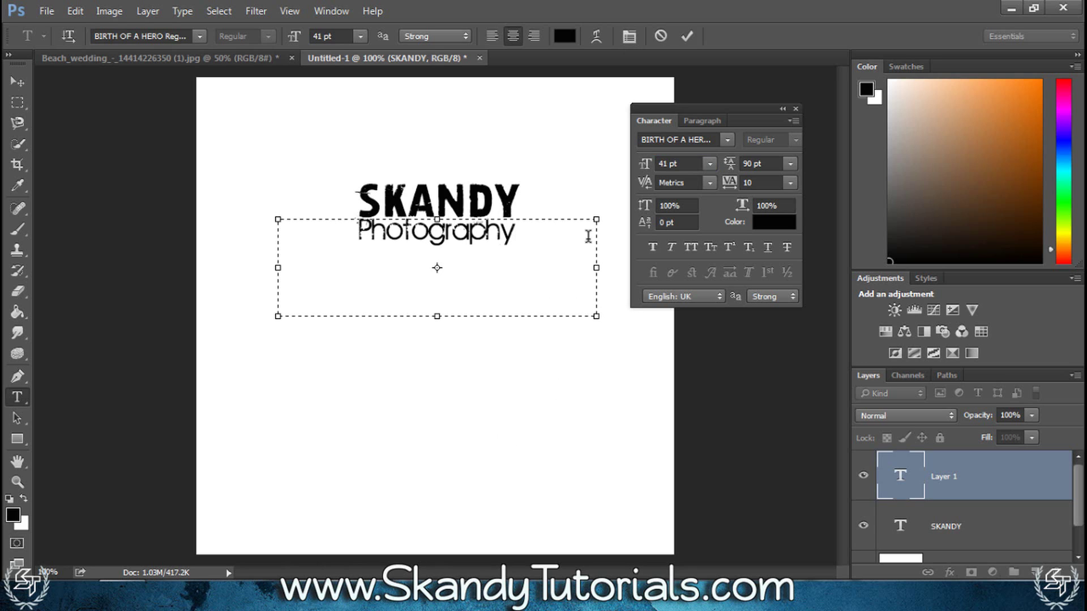
pyautogui.click(687, 36)
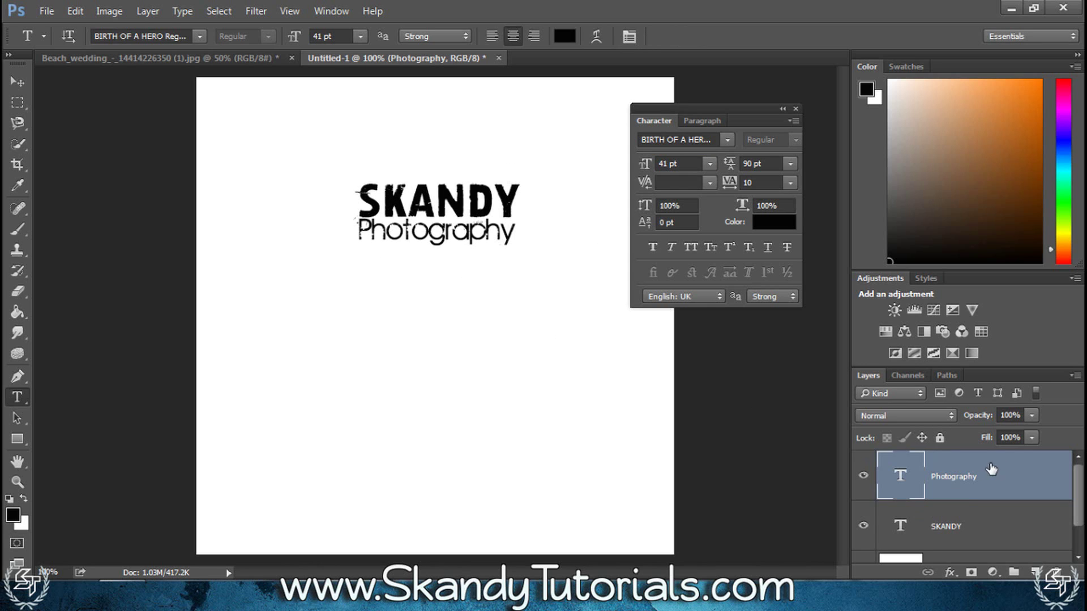
# Free-transform both text layers together into the top-left corner, then close the Character panel.
pyautogui.keyDown('shift'); pyautogui.click(963, 529); pyautogui.keyUp('shift')
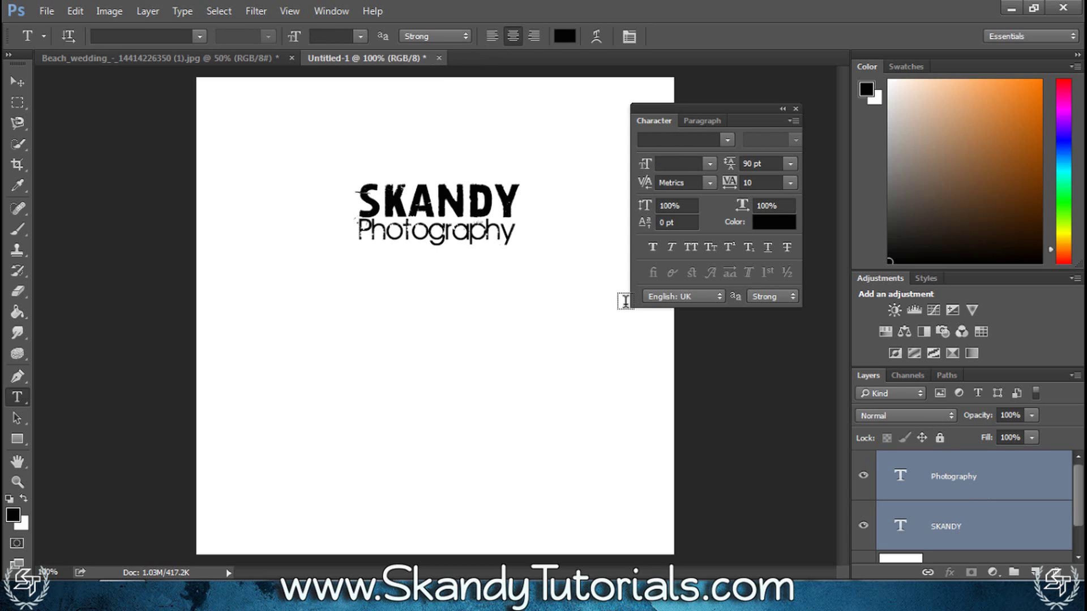
pyautogui.hotkey('ctrl', 't')
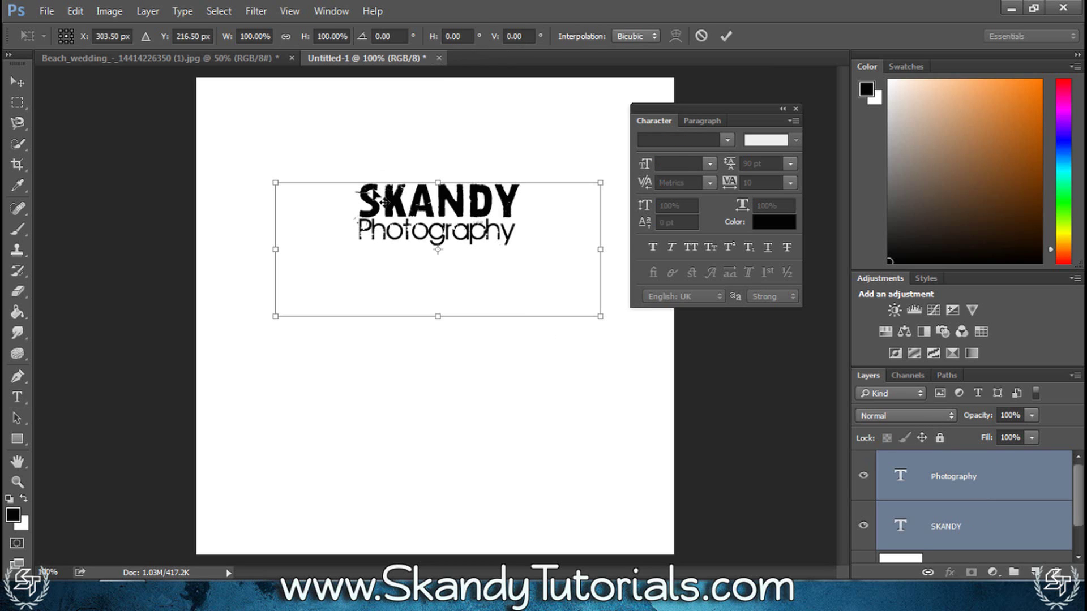
pyautogui.moveTo(530, 300); pyautogui.dragTo(378, 206)
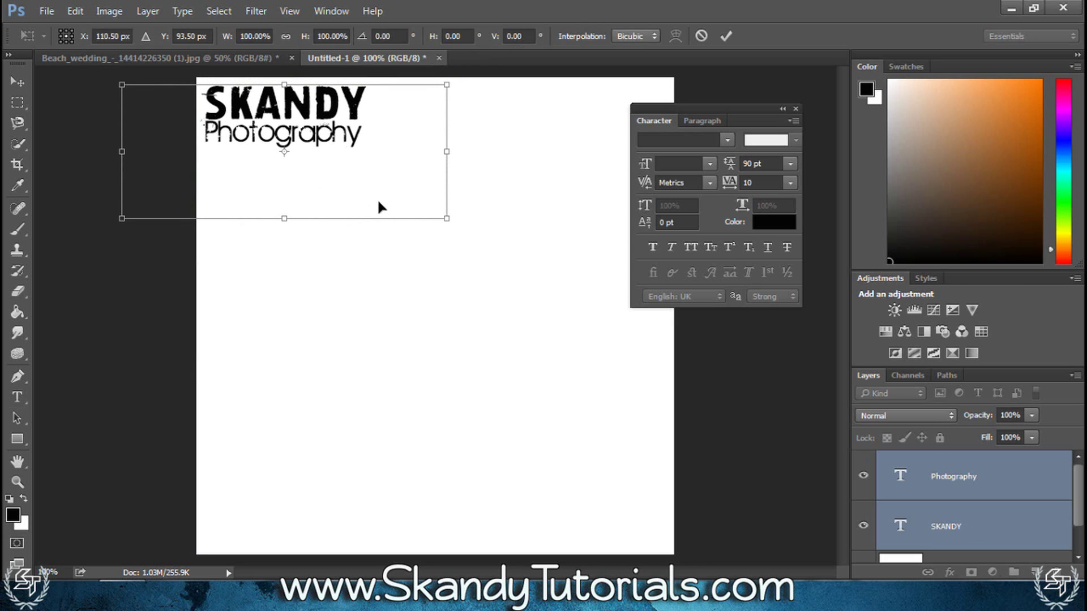
pyautogui.click(724, 35)
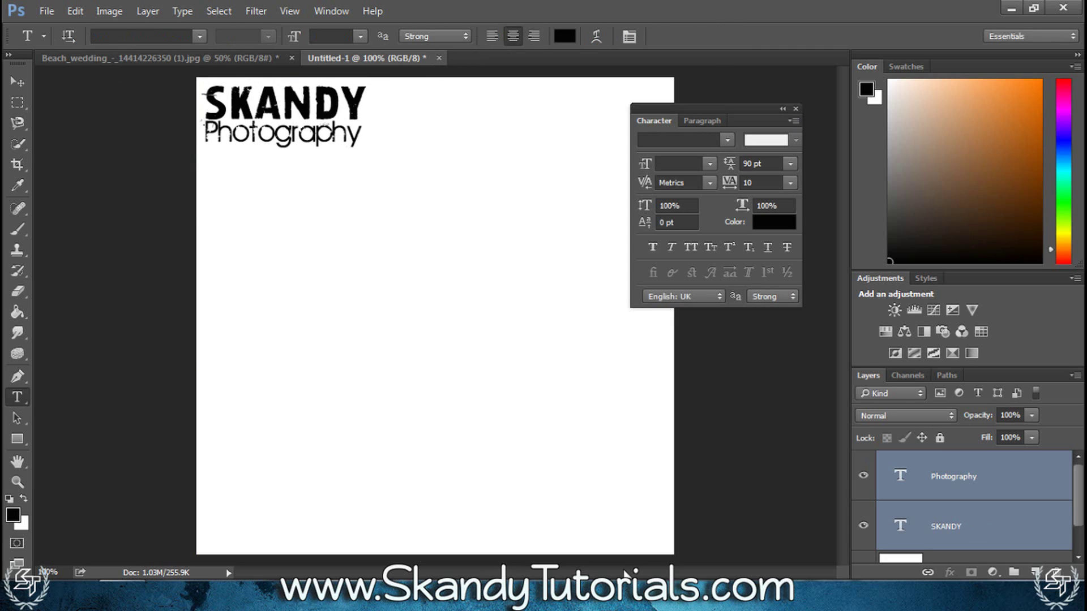
pyautogui.click(795, 109)
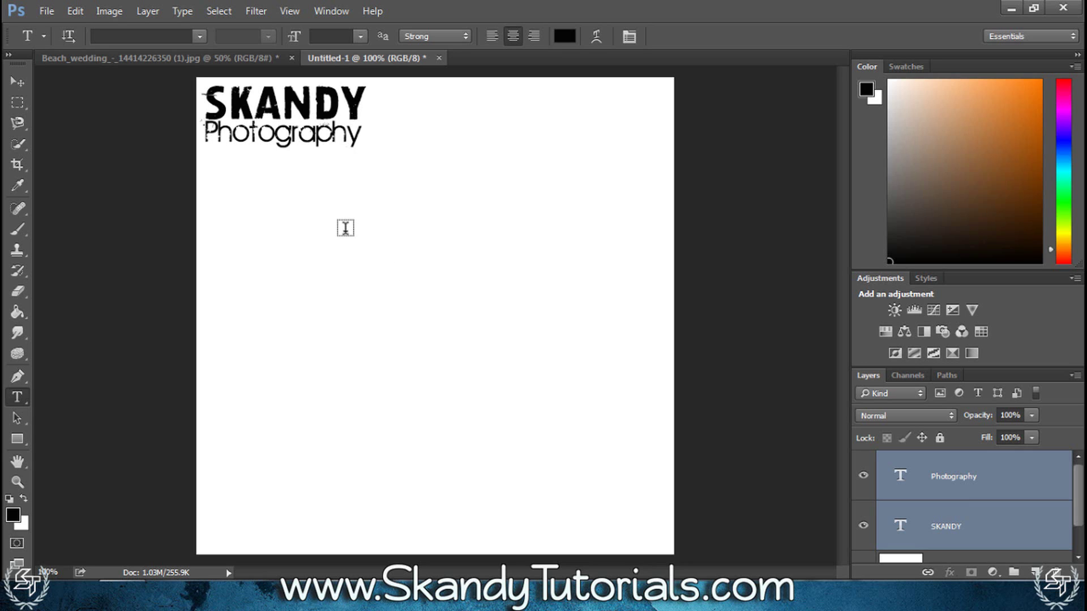
# Add empty Layer 1 and draw a two-point curved pen path below the logo.
pyautogui.scroll(-1, 1081, 518)
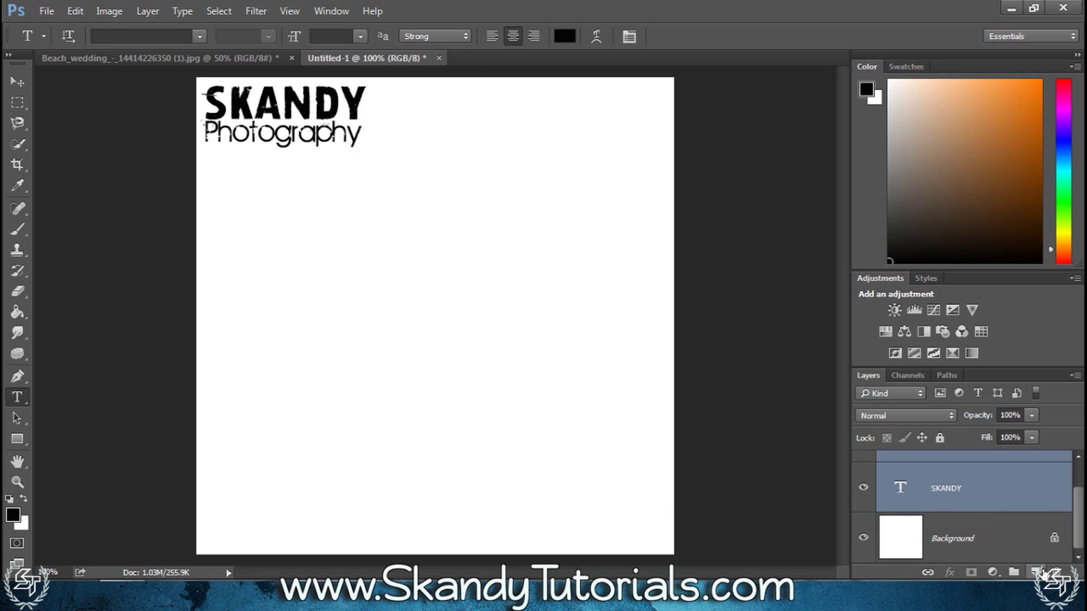
pyautogui.click(1036, 572)
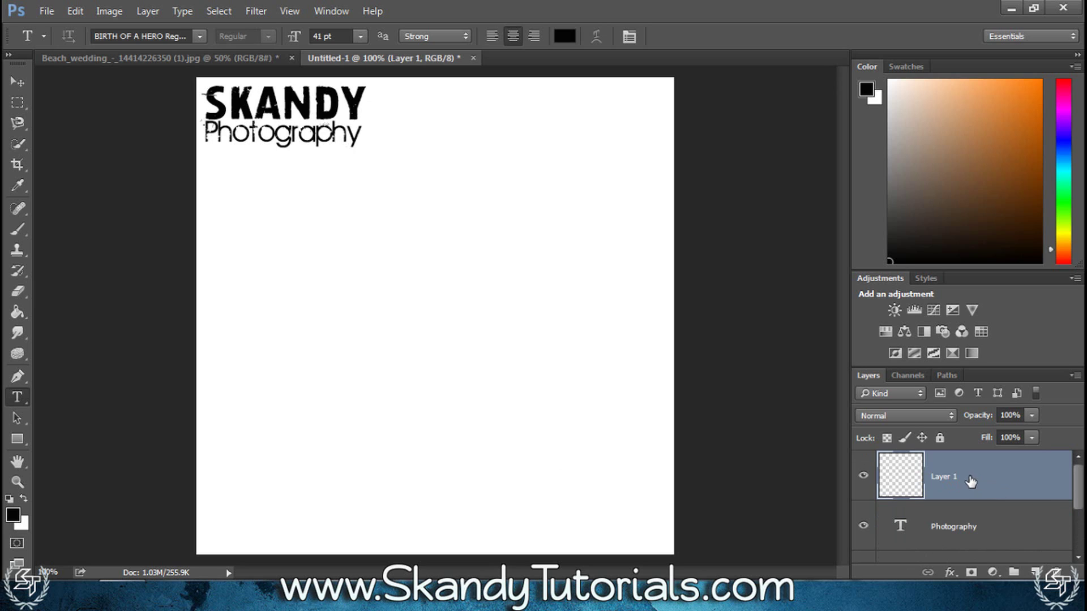
pyautogui.press('p')
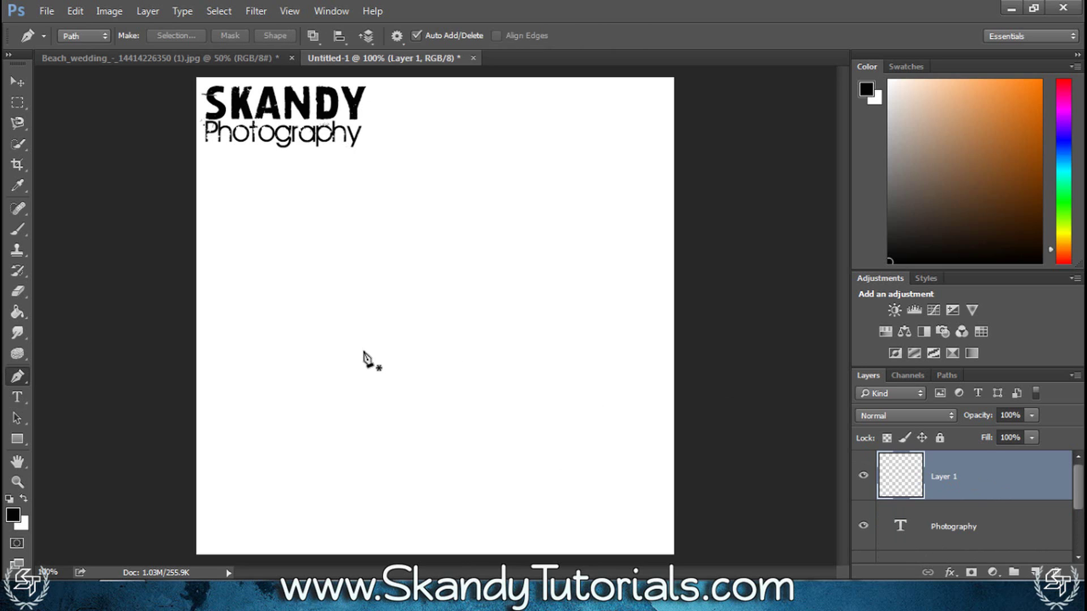
pyautogui.click(348, 369)
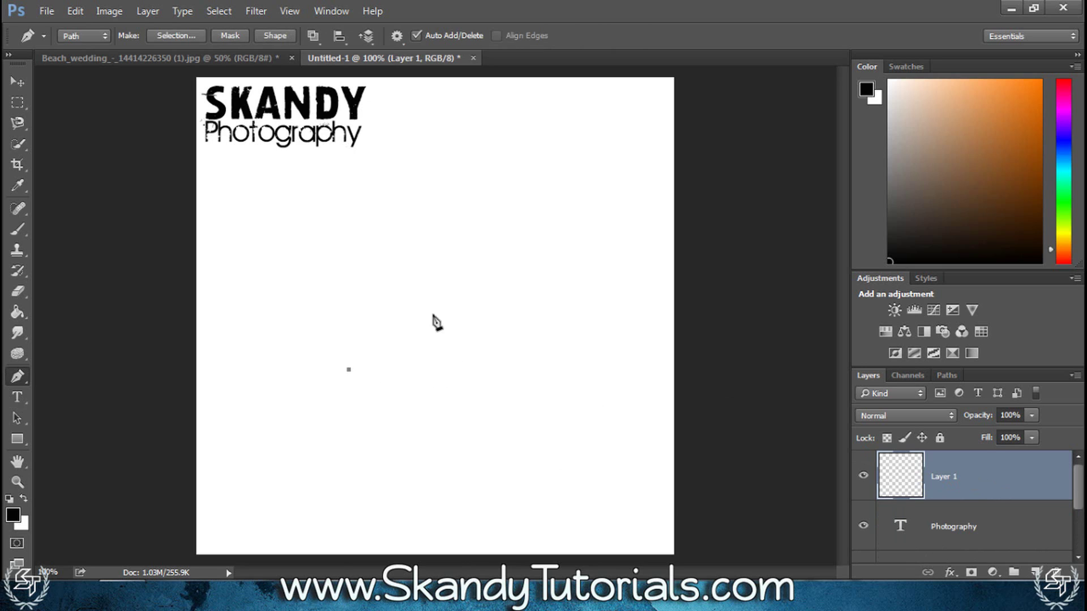
pyautogui.moveTo(484, 272); pyautogui.dragTo(688, 388)
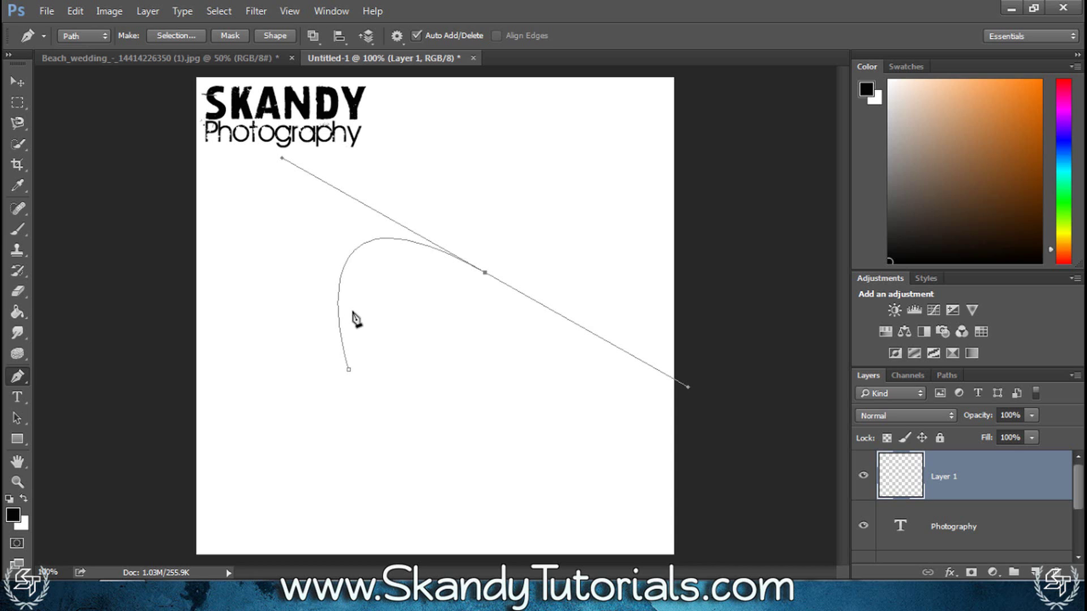
# Choose the Round Point Stiff tip from the brush presets.
pyautogui.press('b')
pyautogui.click(83, 35)
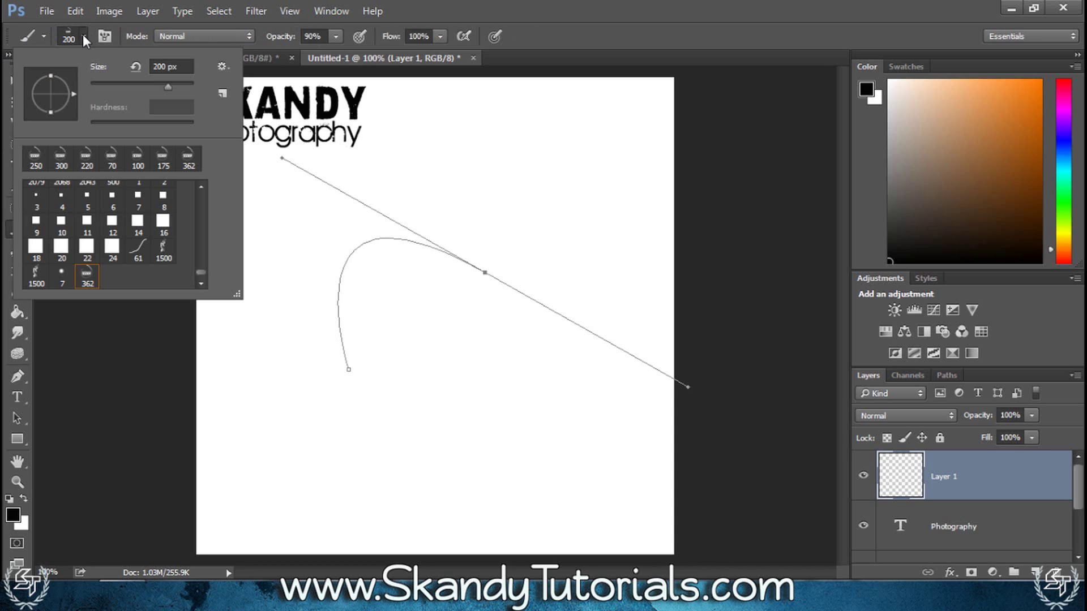
pyautogui.moveTo(206, 274); pyautogui.dragTo(204, 189)
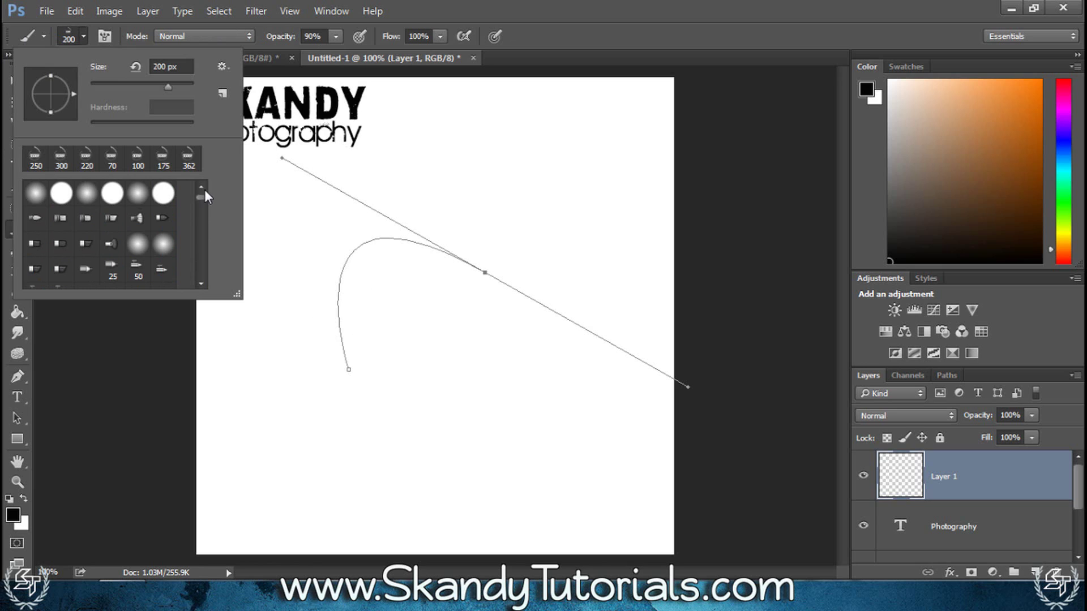
pyautogui.click(37, 226)
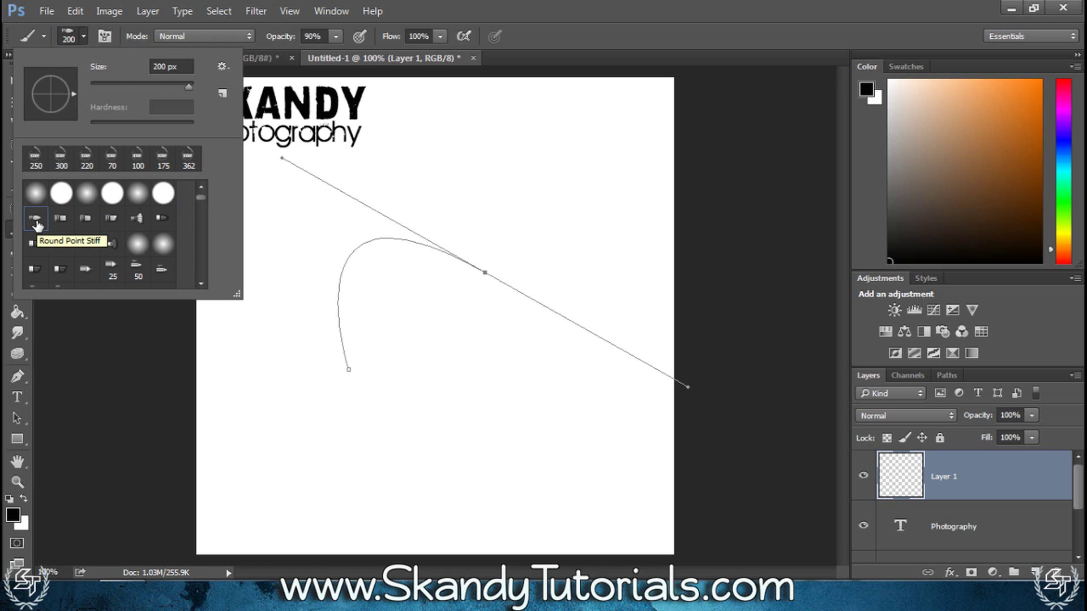
pyautogui.doubleClick(37, 222)
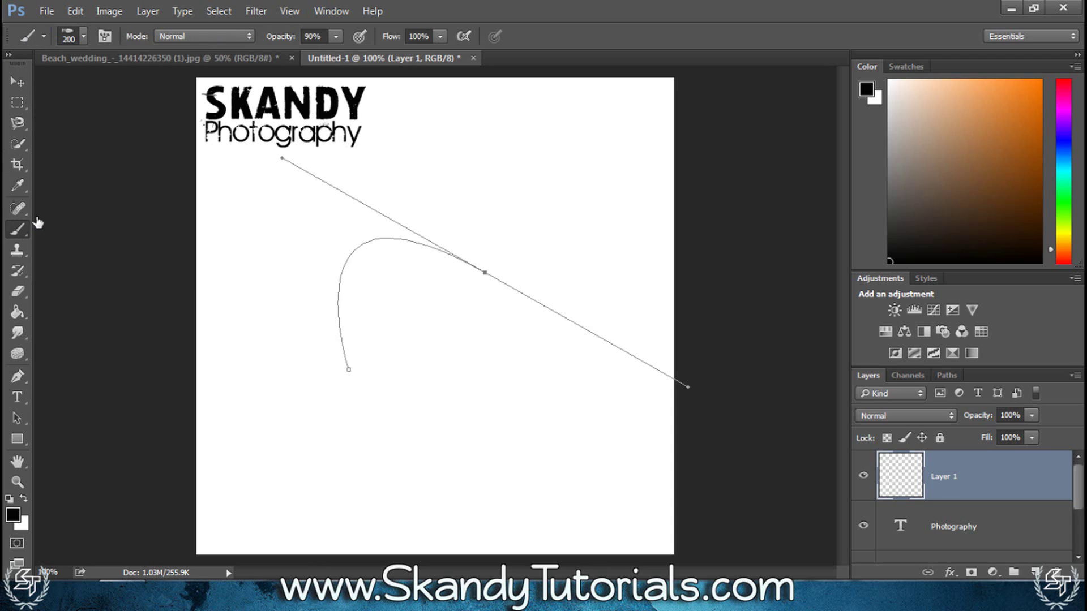
# Set the brush to 8 px size, 100% opacity and black colour.
pyautogui.click(84, 37)
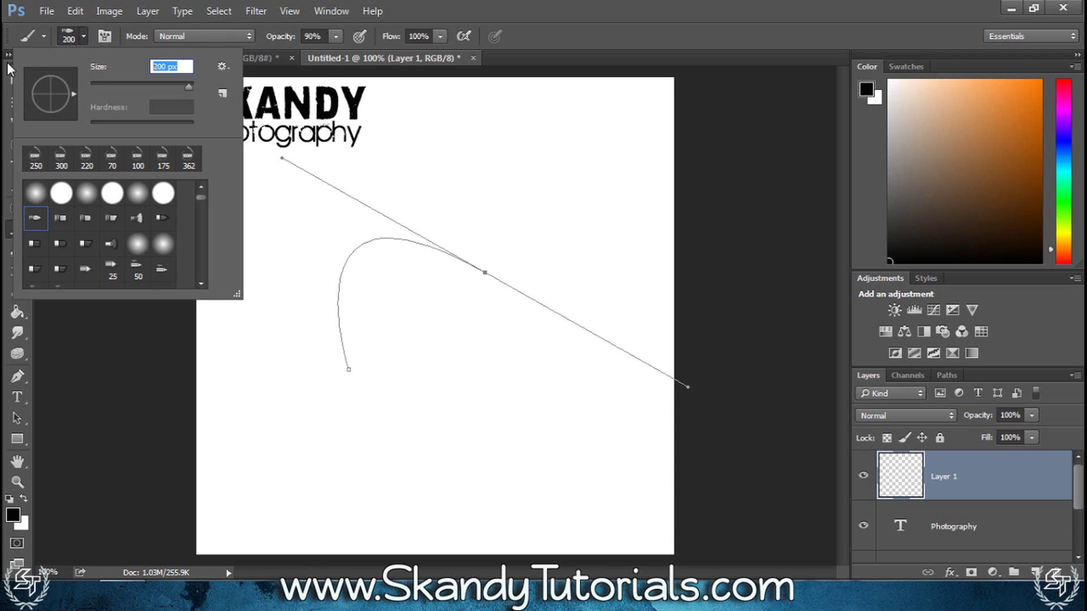
pyautogui.write('8')
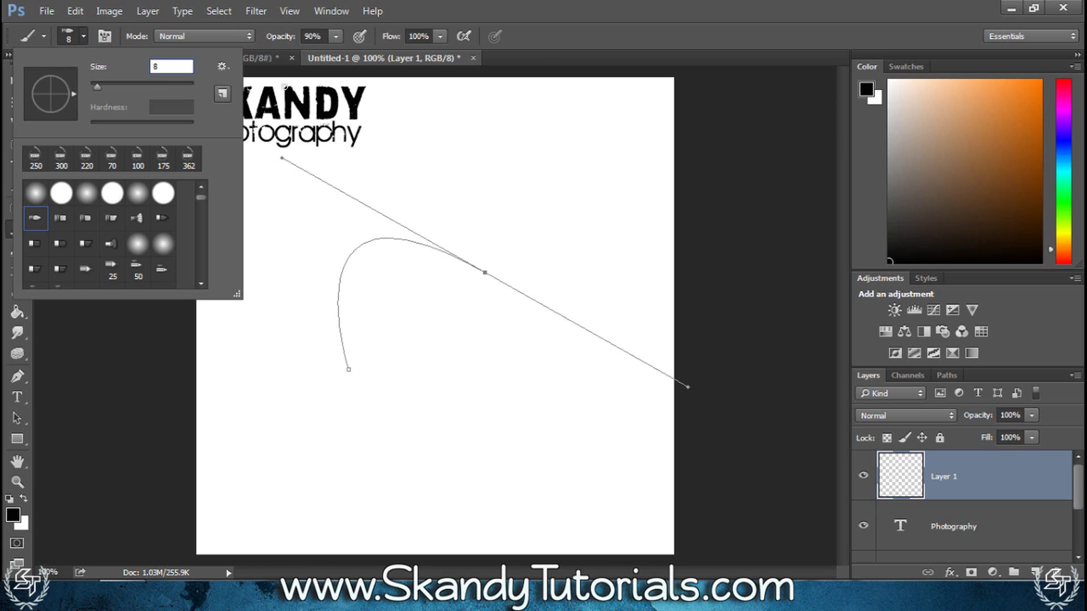
pyautogui.press('Return')
pyautogui.click(336, 37)
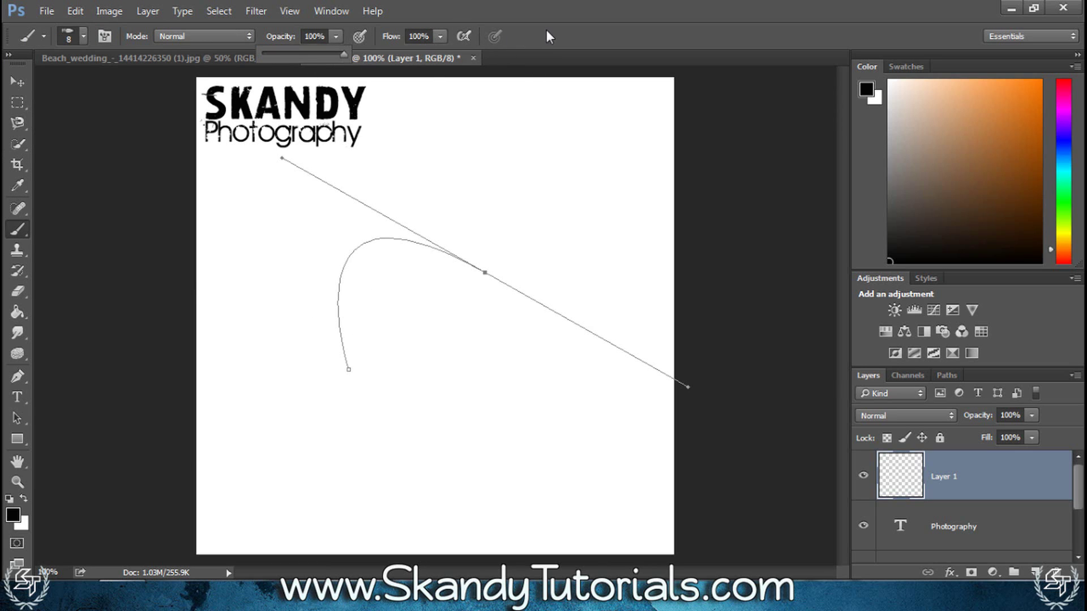
pyautogui.click(537, 259)
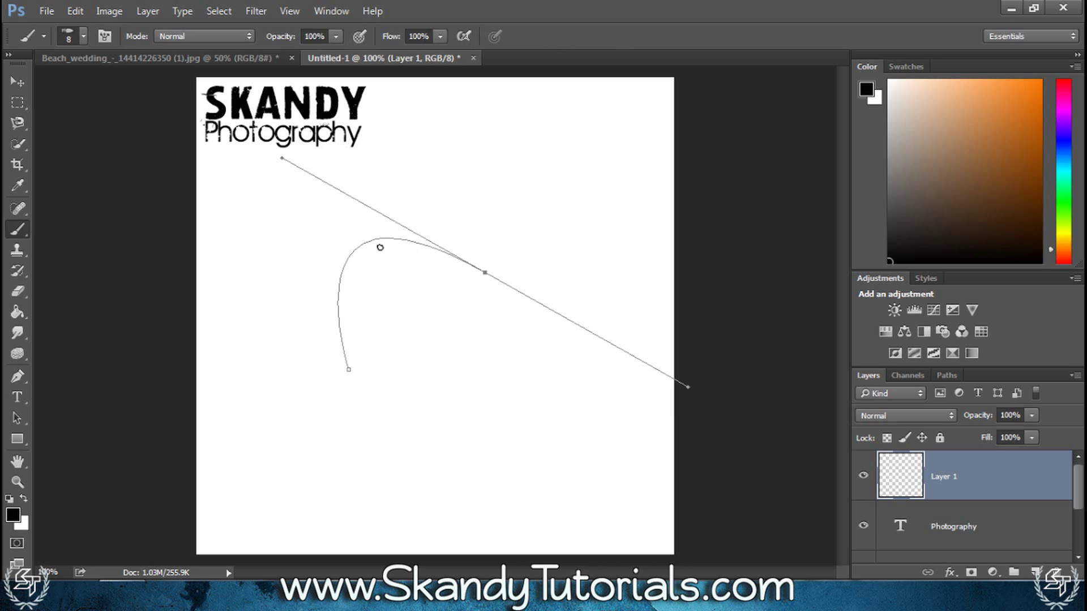
pyautogui.moveTo(932, 236); pyautogui.dragTo(900, 260)
# Stroke the curved path with the black 8 px brush on Layer 1, then delete the work path.
pyautogui.press('p')
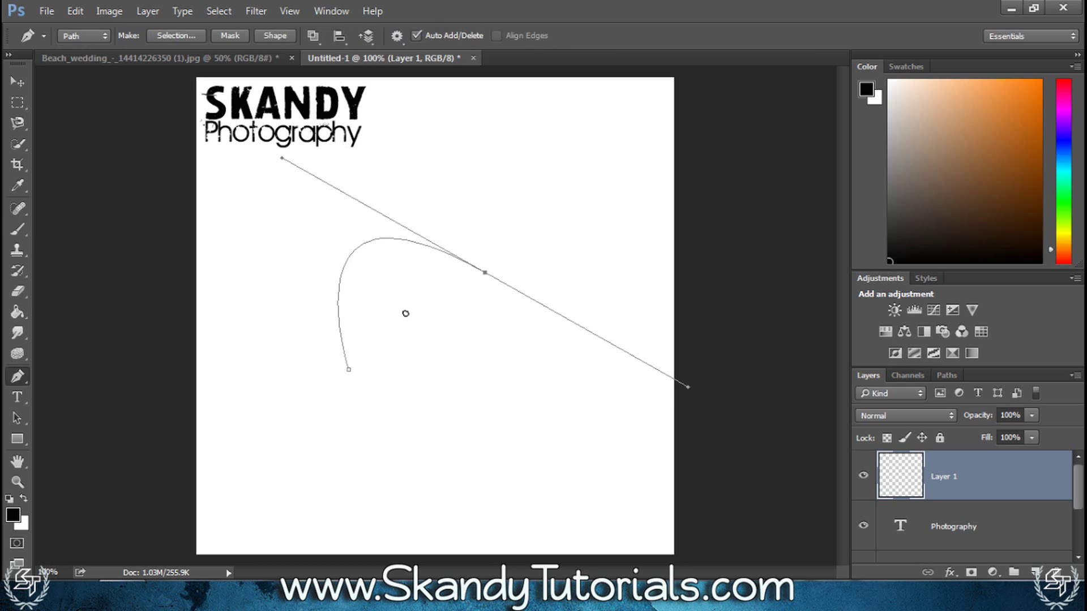
pyautogui.rightClick(373, 249)
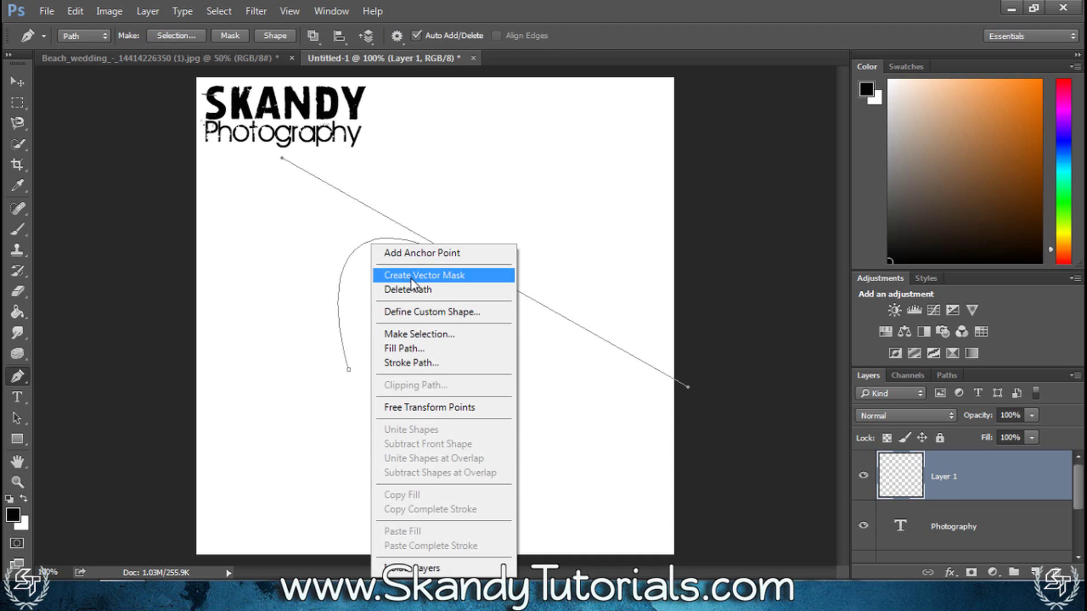
pyautogui.click(435, 365)
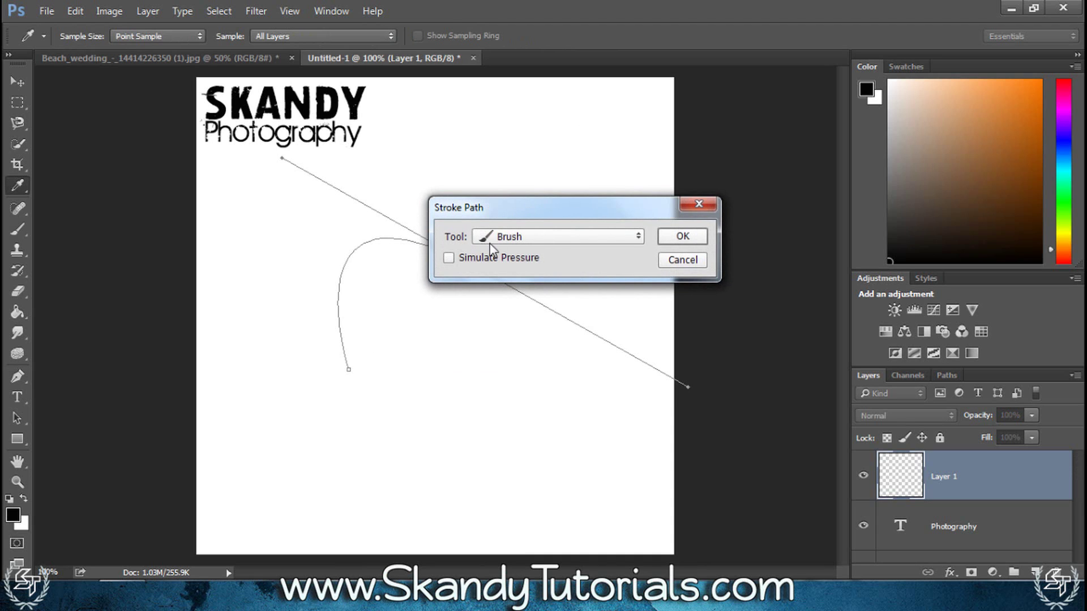
pyautogui.click(683, 237)
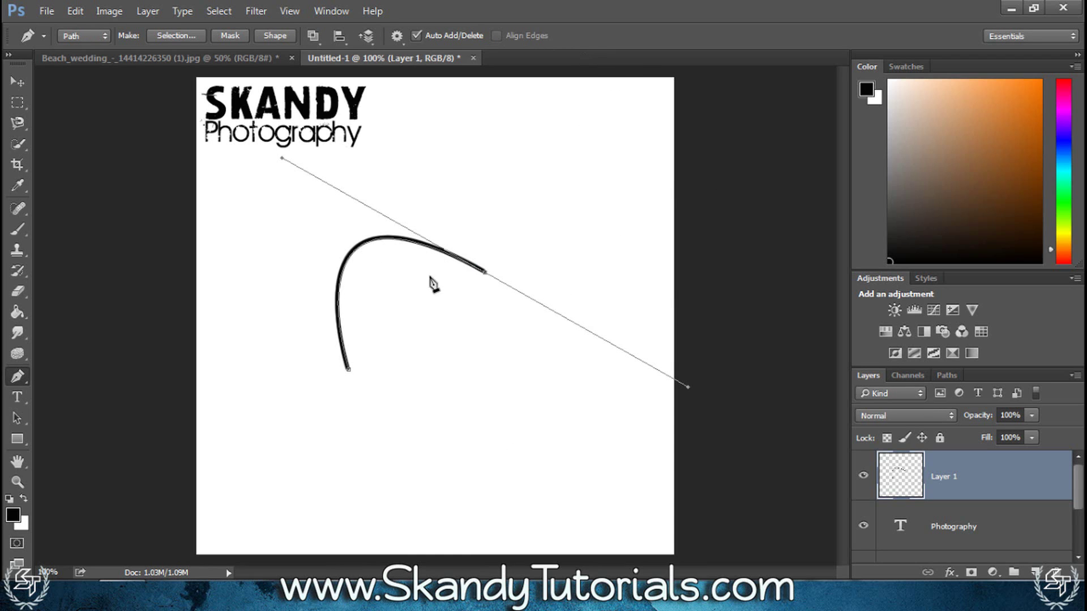
pyautogui.rightClick(369, 246)
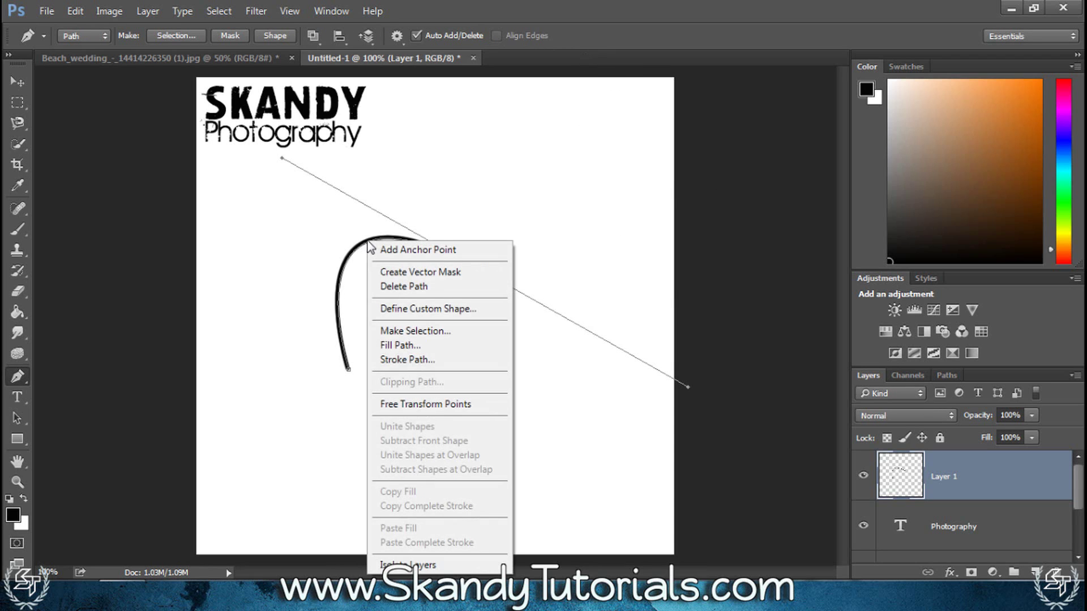
pyautogui.click(410, 286)
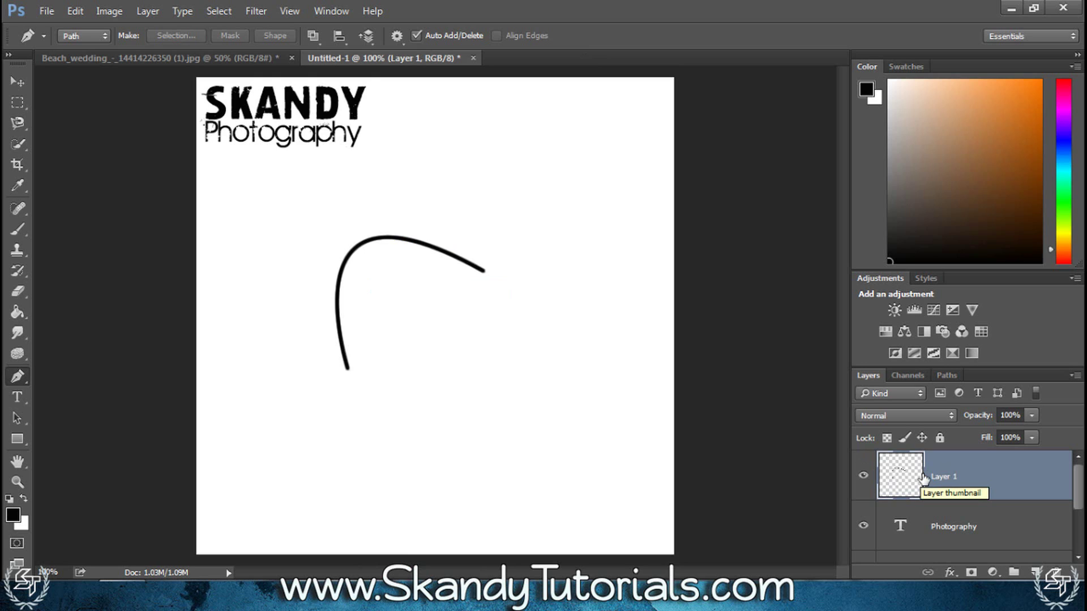
# Duplicate Layer 1 and keep the Layer 1 copy selected.
pyautogui.hotkey('ctrl', 'j')
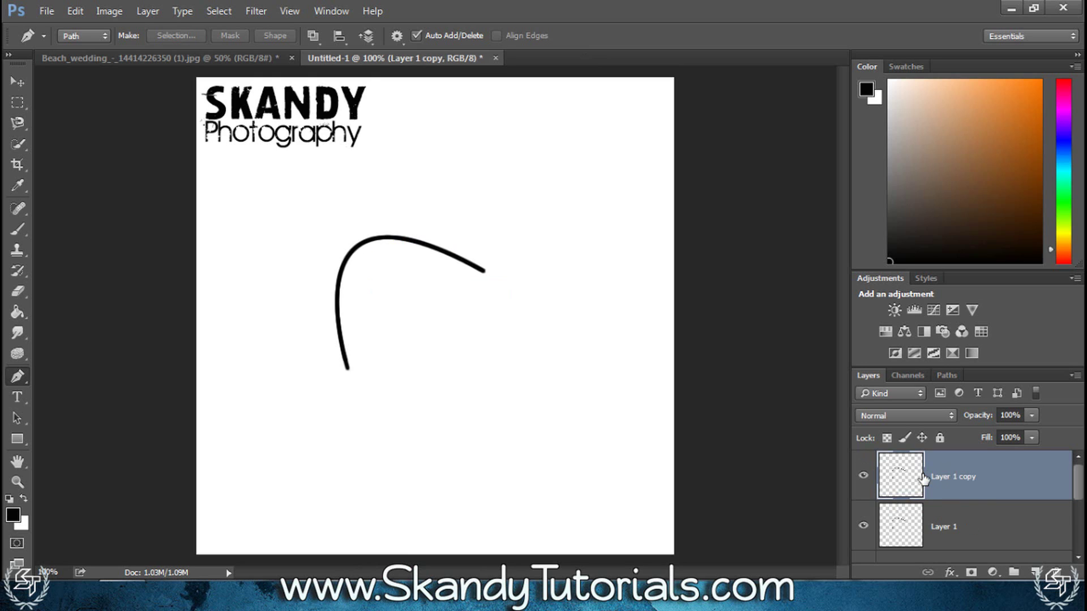
pyautogui.click(951, 527)
pyautogui.click(999, 475)
# Apply an 805° Twirl to the copy, curling the stroke into a loose circle.
pyautogui.click(245, 11)
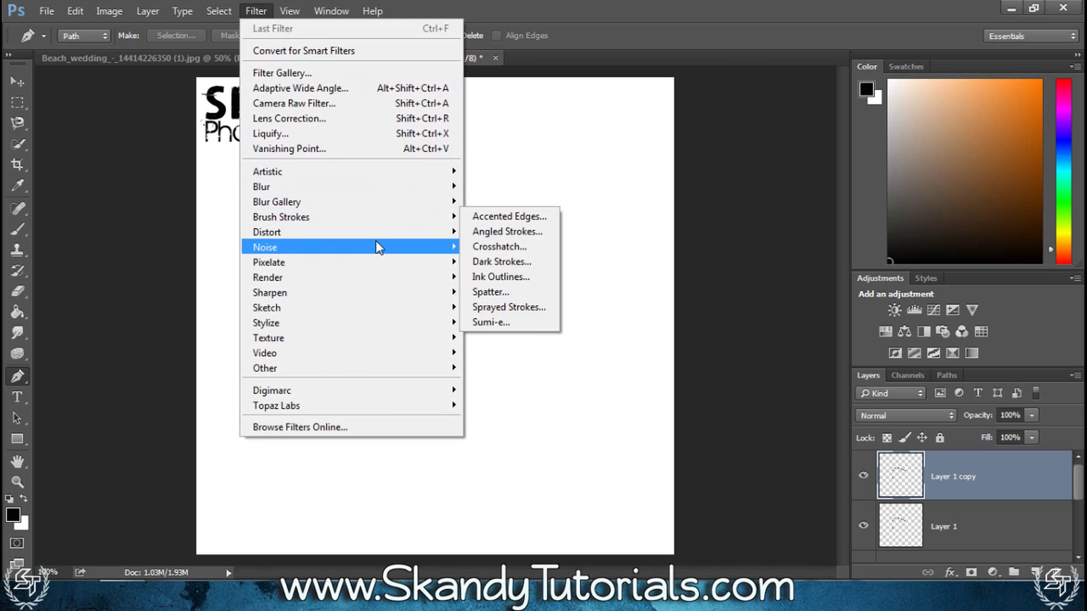
pyautogui.moveTo(425, 232)
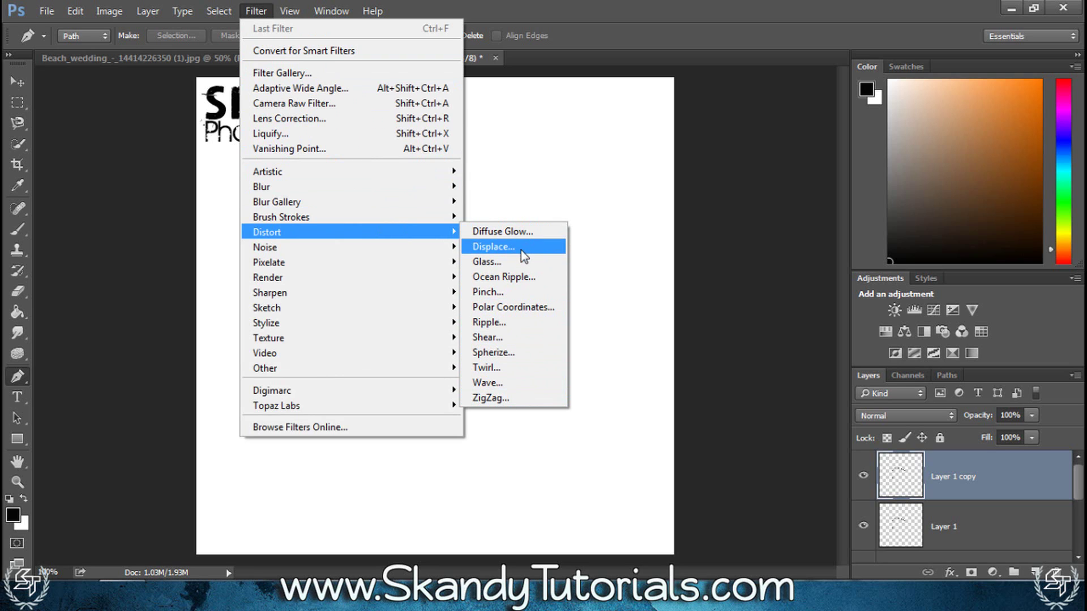
pyautogui.click(511, 369)
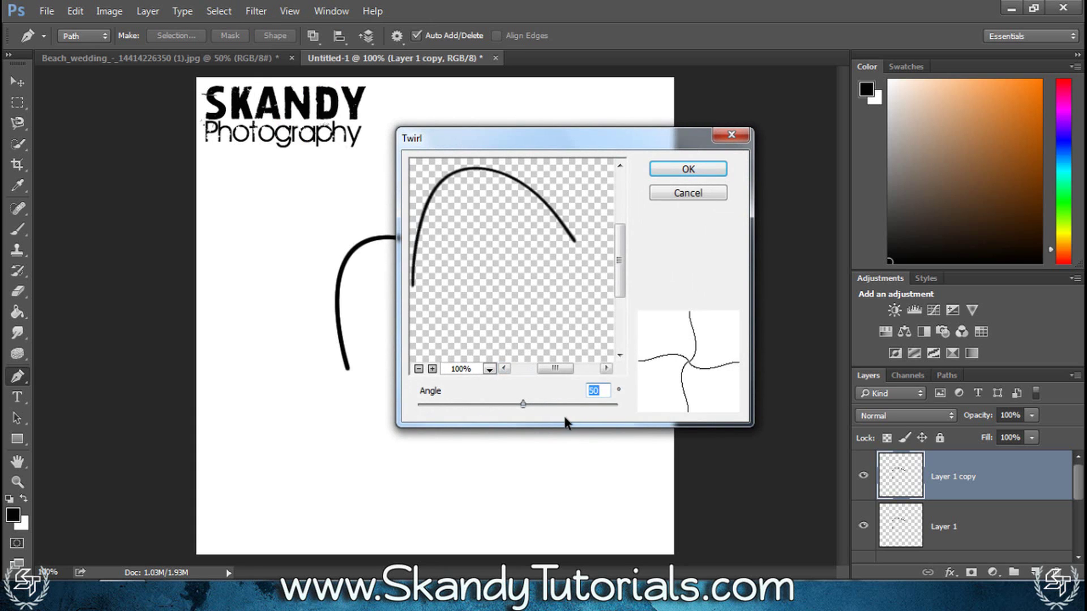
pyautogui.click(419, 369)
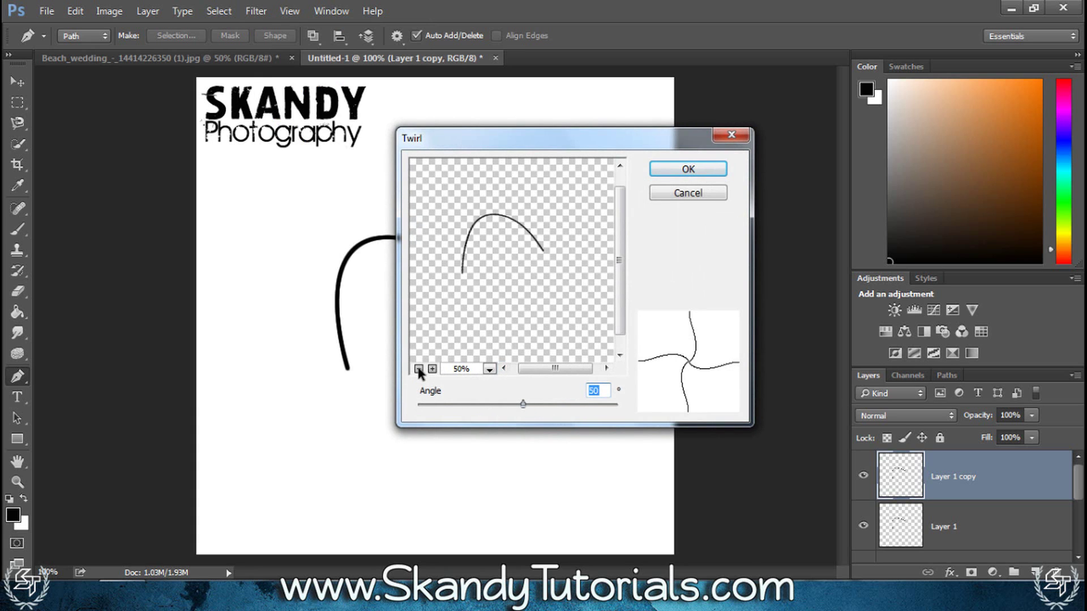
pyautogui.moveTo(521, 401); pyautogui.dragTo(598, 405)
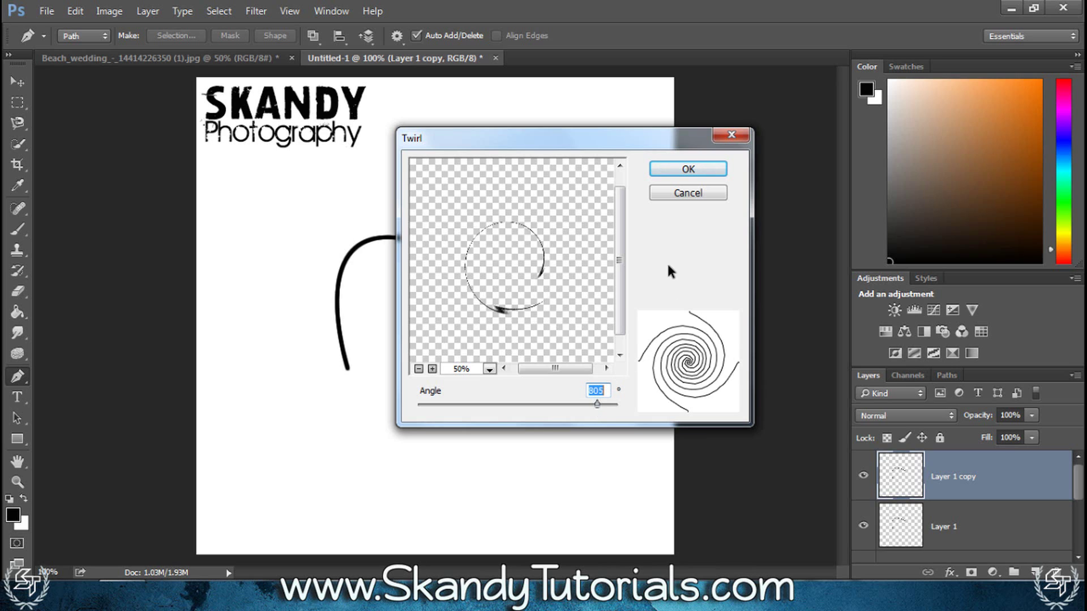
pyautogui.click(689, 168)
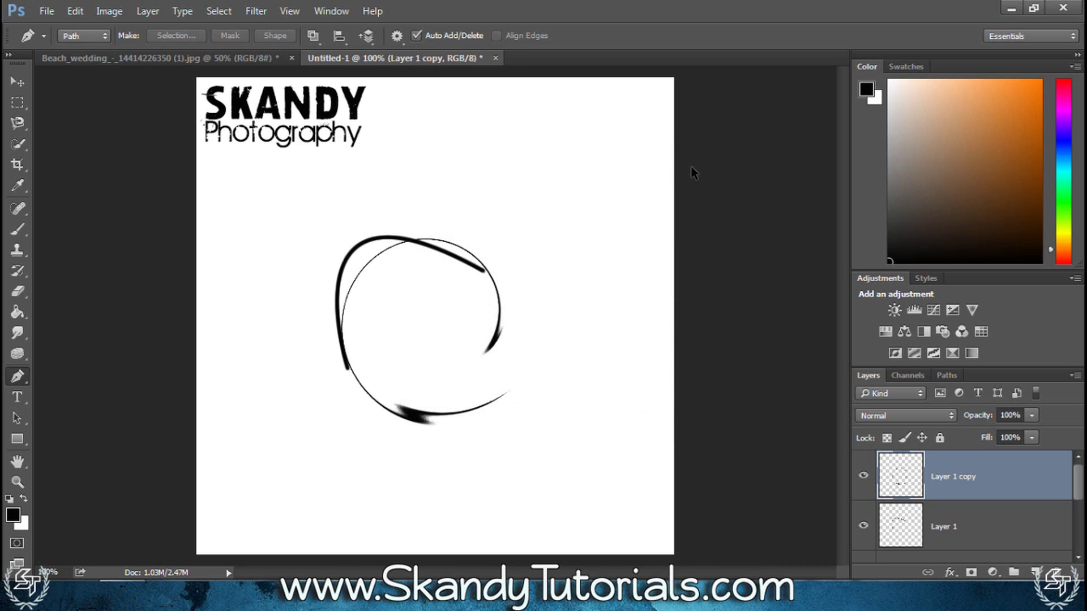
# Apply a Twirl with a slightly lower angle to Layer 1's stroke.
pyautogui.click(947, 542)
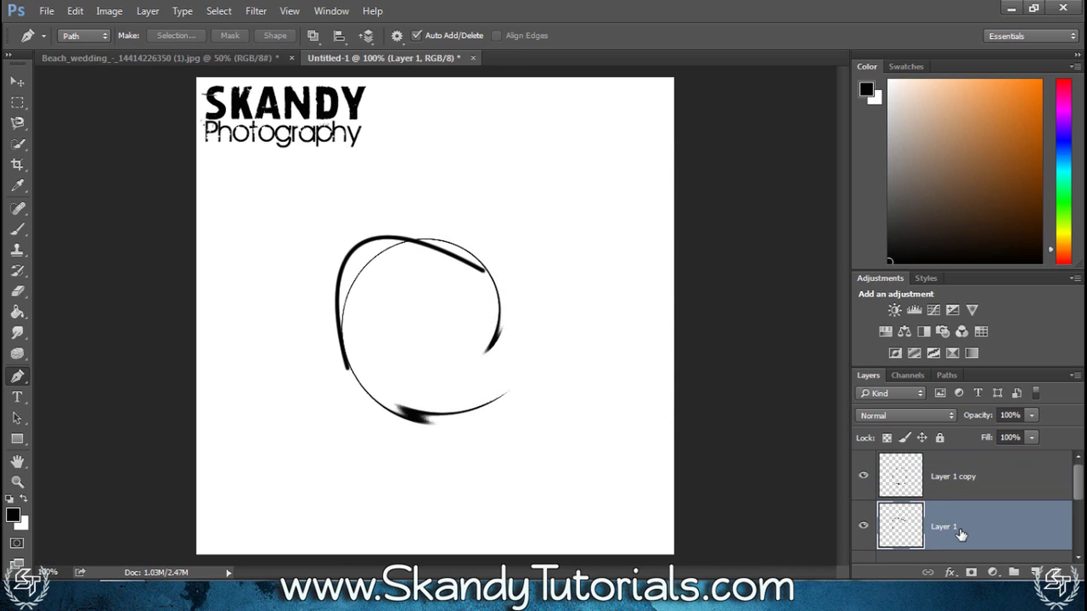
pyautogui.click(255, 11)
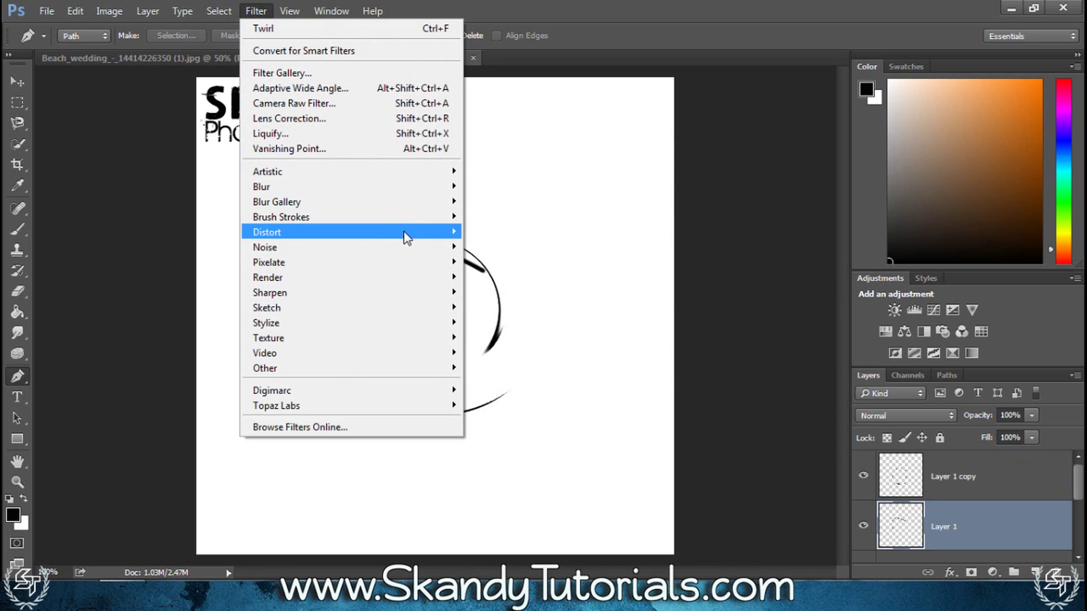
pyautogui.moveTo(405, 233)
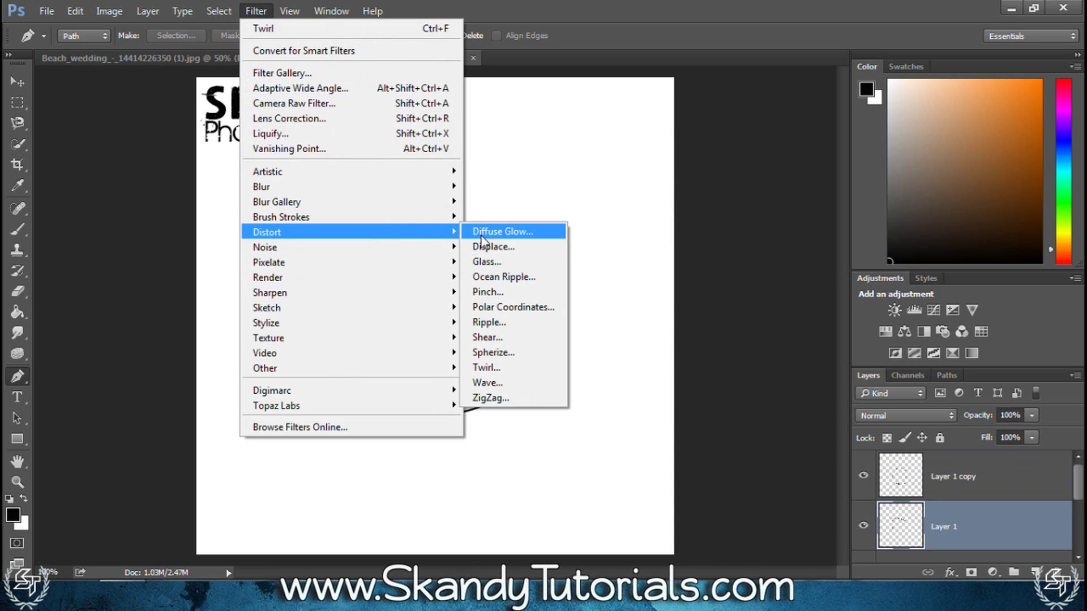
pyautogui.click(495, 368)
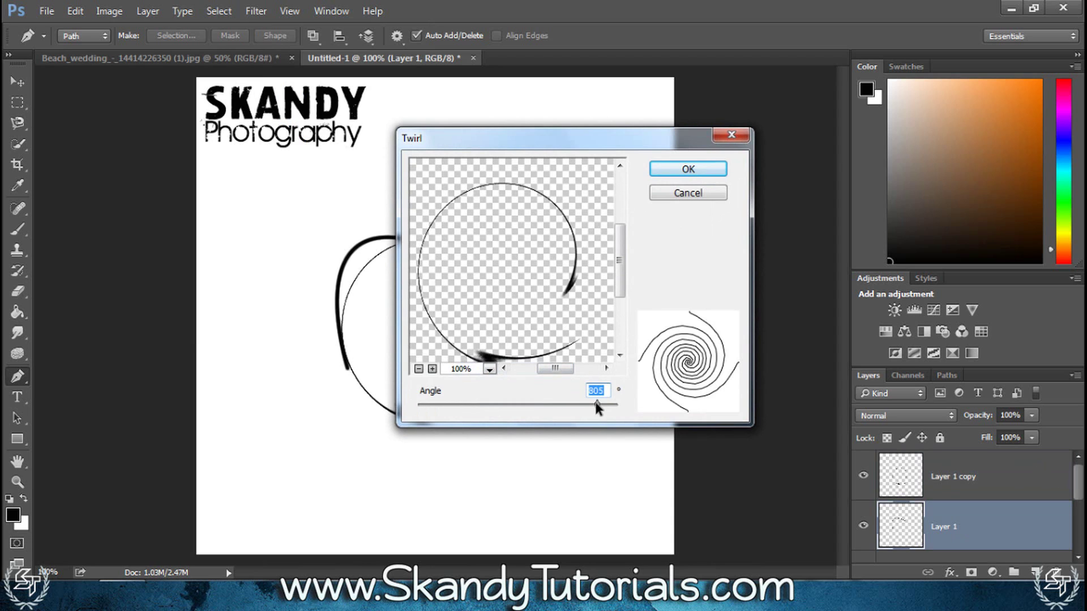
pyautogui.moveTo(593, 399); pyautogui.dragTo(593, 402)
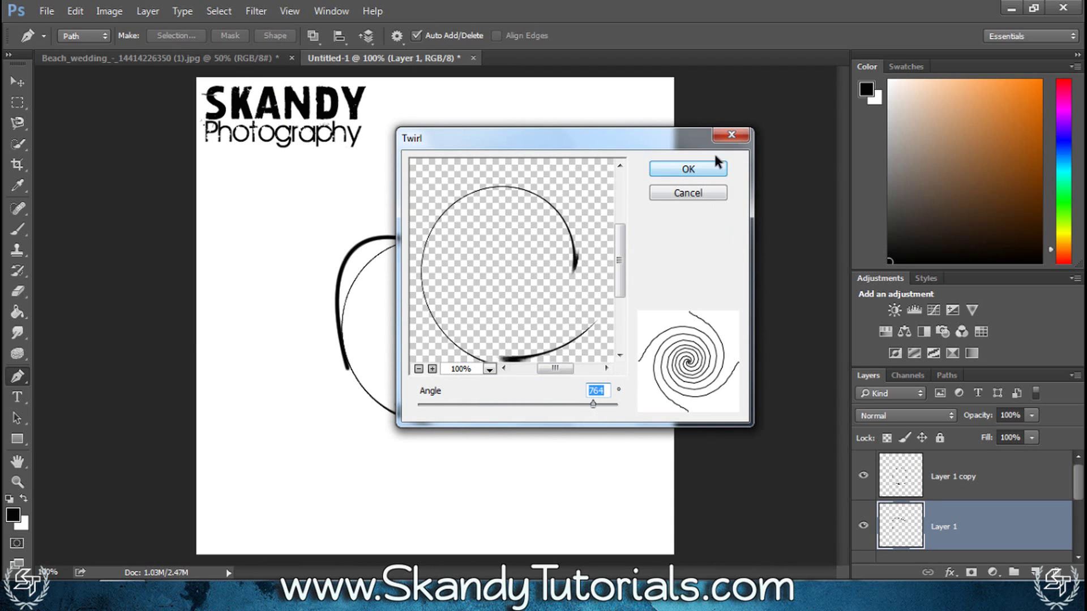
pyautogui.click(689, 170)
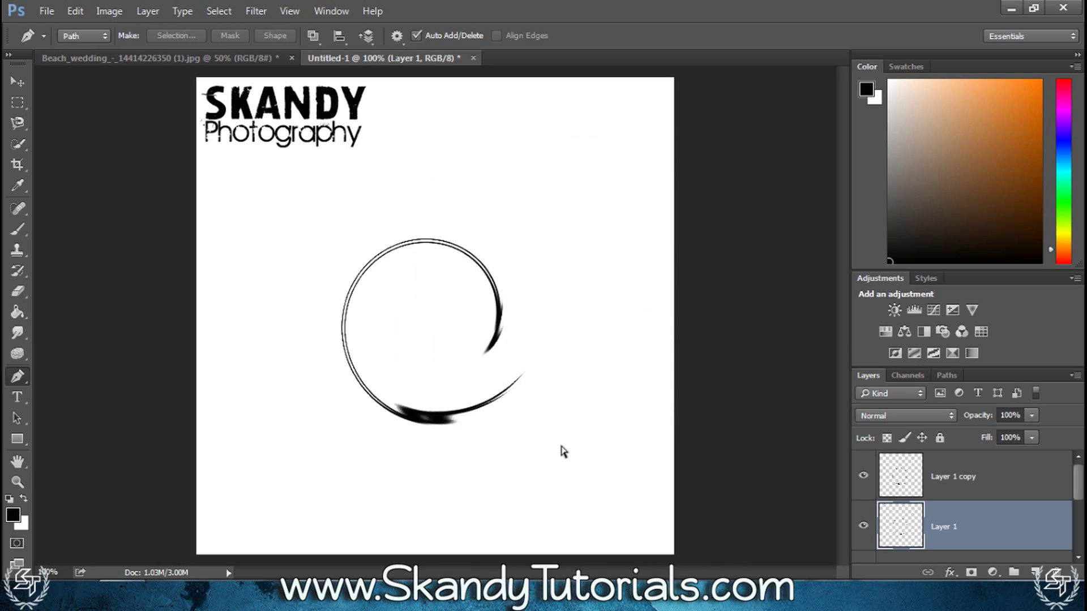
# Nudge Layer 1's swirl a few pixels with Free Transform to line up with the circle.
pyautogui.hotkey('ctrl', 't')
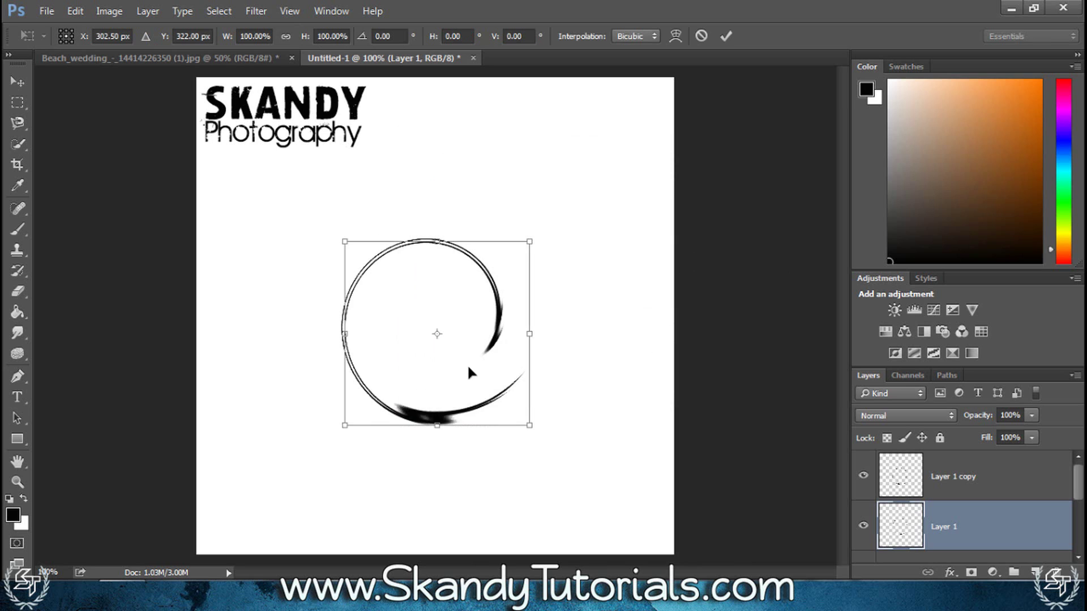
pyautogui.moveTo(472, 365)
pyautogui.mouseDown()
pyautogui.moveTo(482, 363)
pyautogui.moveTo(473, 367)
pyautogui.moveTo(465, 347)
pyautogui.moveTo(465, 358)
pyautogui.mouseUp()
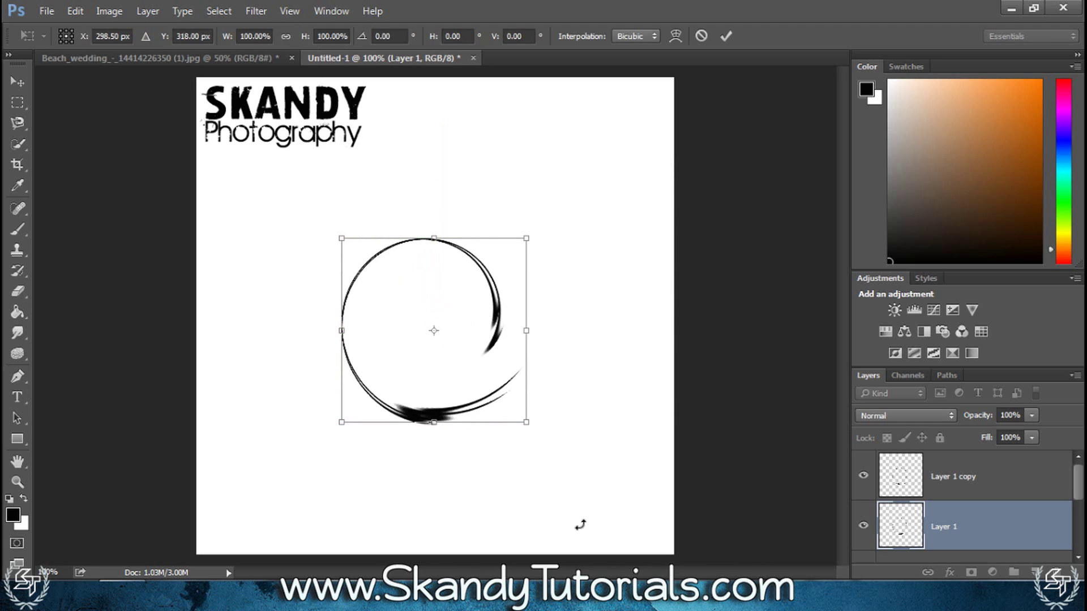
pyautogui.click(725, 36)
# Blur Layer 1's circle with a 6-pixel Gaussian Blur.
pyautogui.click(257, 11)
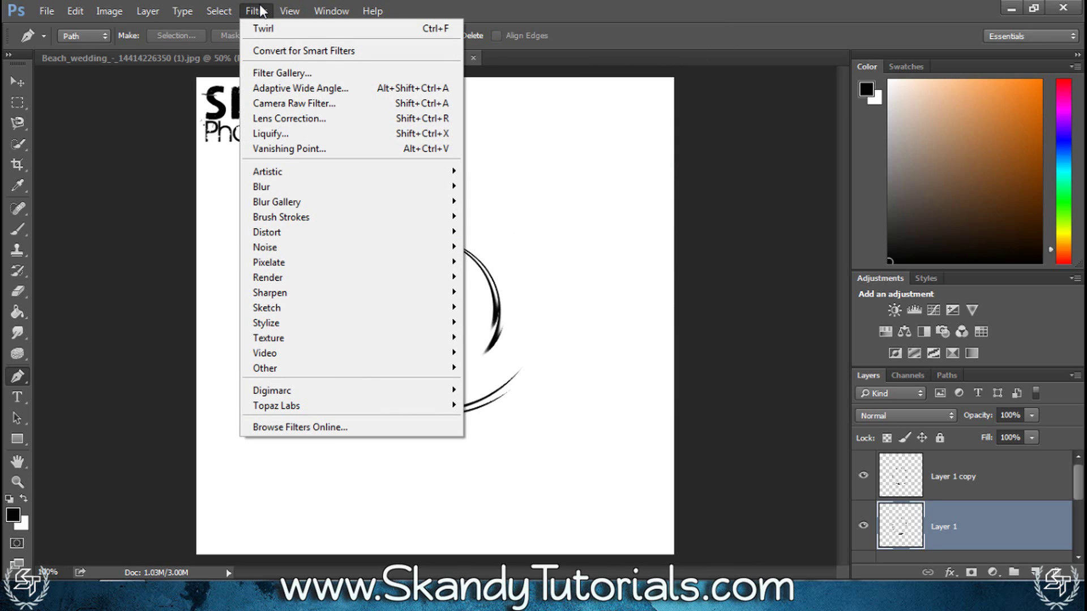
pyautogui.moveTo(374, 188)
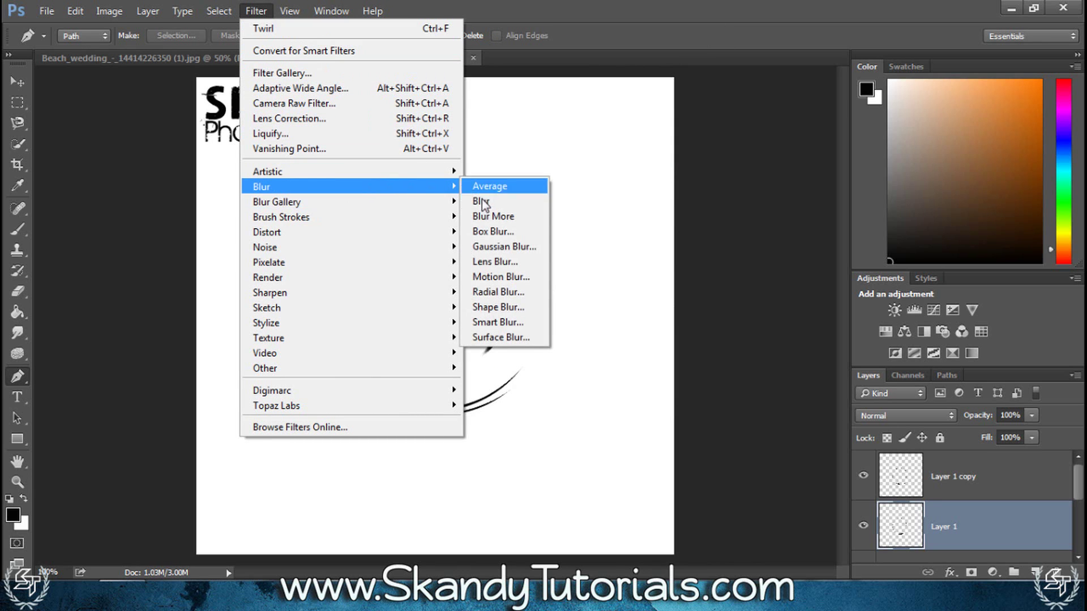
pyautogui.click(498, 246)
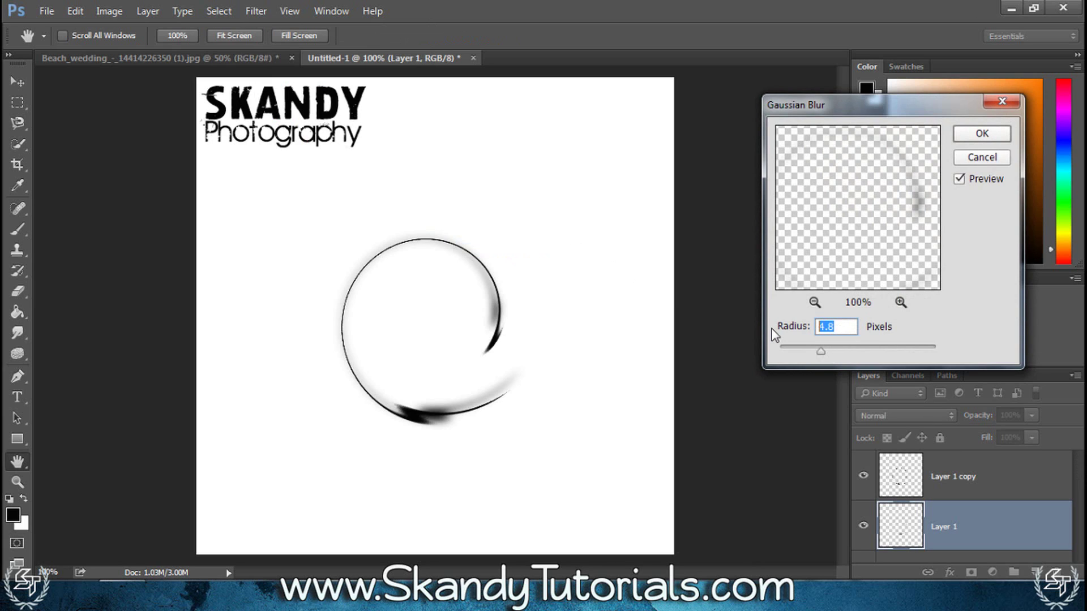
pyautogui.write('6')
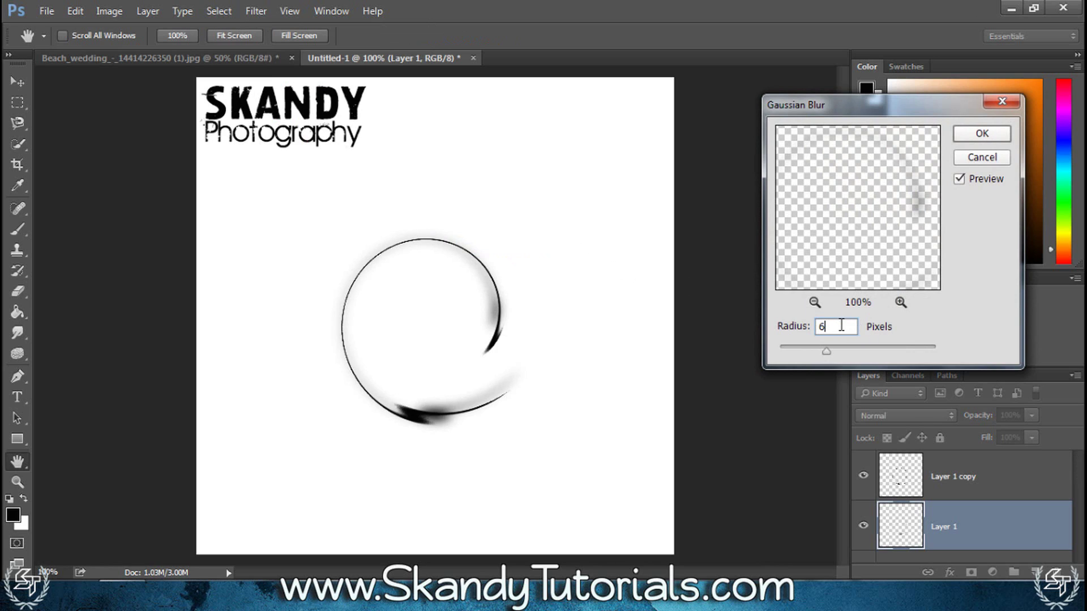
pyautogui.write('7')
pyautogui.click(982, 135)
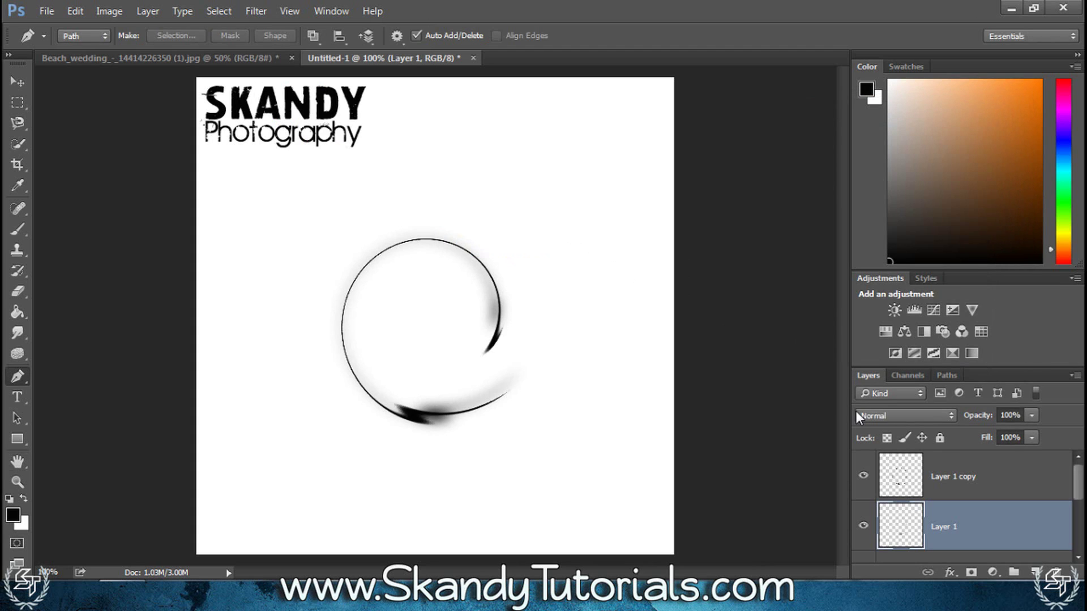
# Move the blurred circle down-right to X 291.50 px, Y 334.00 px.
pyautogui.hotkey('ctrl', 't')
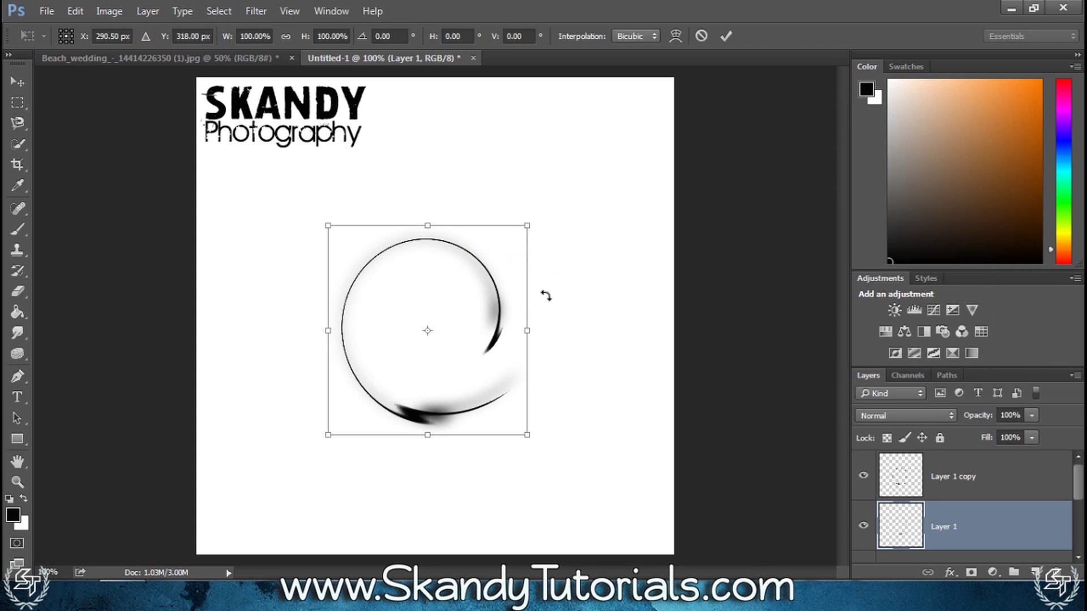
pyautogui.moveTo(460, 363); pyautogui.dragTo(458, 368)
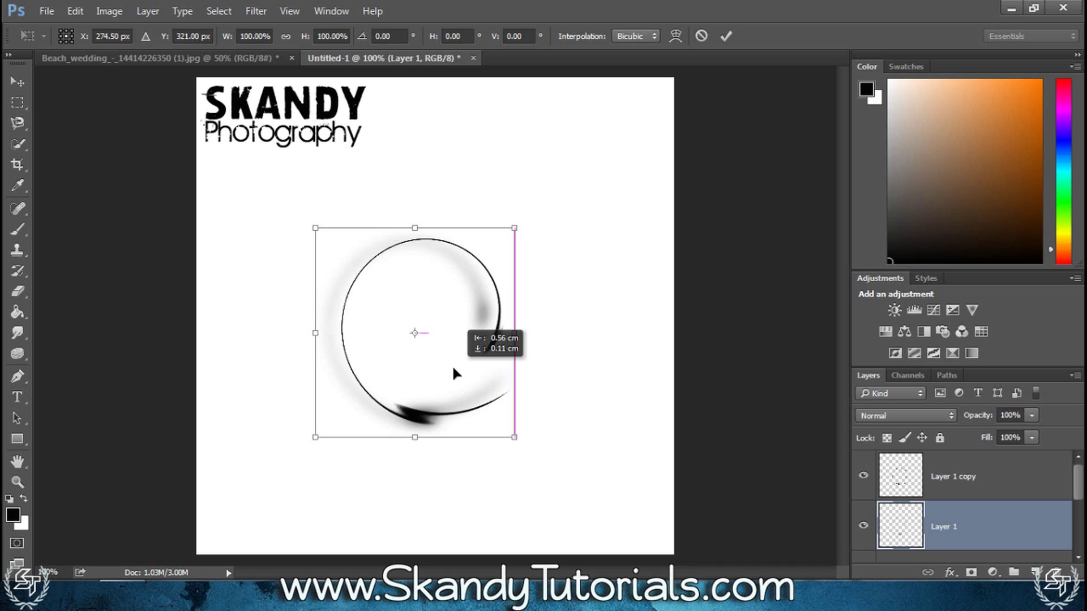
pyautogui.moveTo(454, 368); pyautogui.dragTo(459, 370)
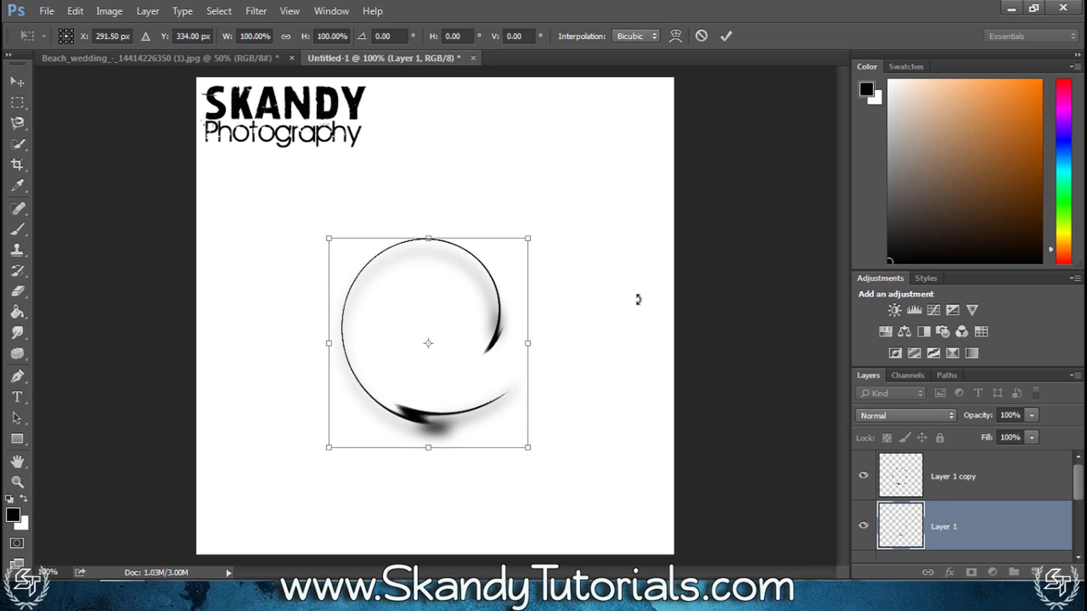
pyautogui.click(727, 36)
pyautogui.press('p')
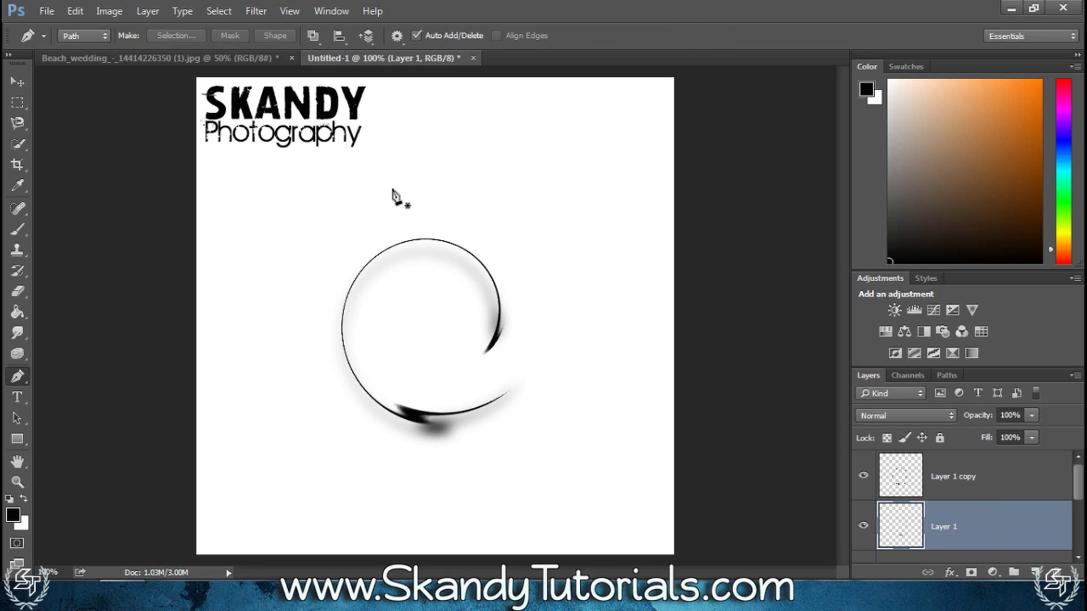
# Merge Layer 1 and Layer 1 copy into the single layer Layer 1 copy.
pyautogui.keyDown('shift'); pyautogui.click(964, 485); pyautogui.keyUp('shift')
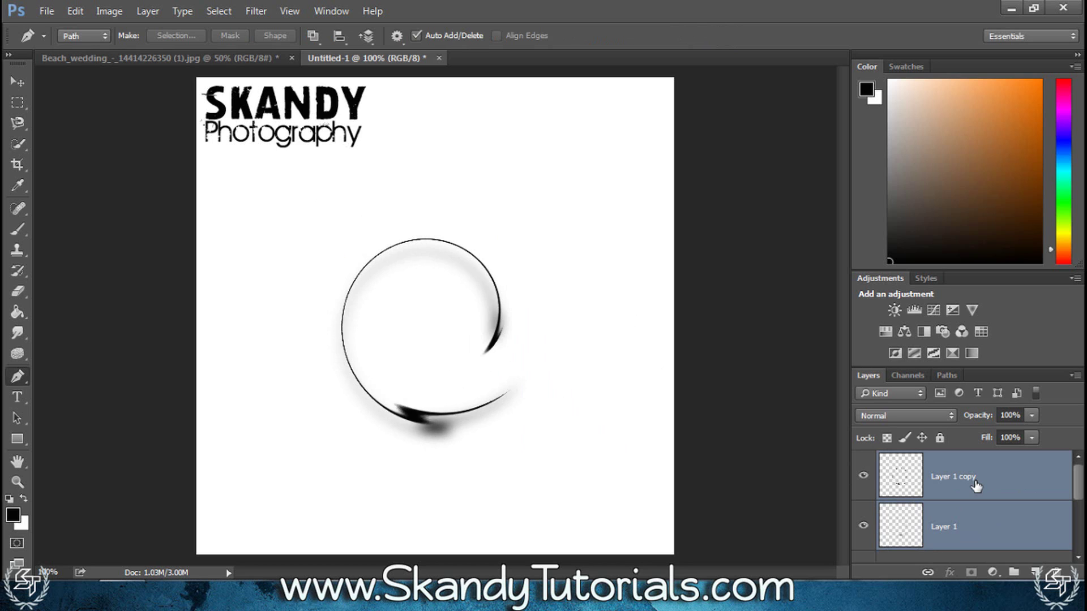
pyautogui.rightClick(976, 485)
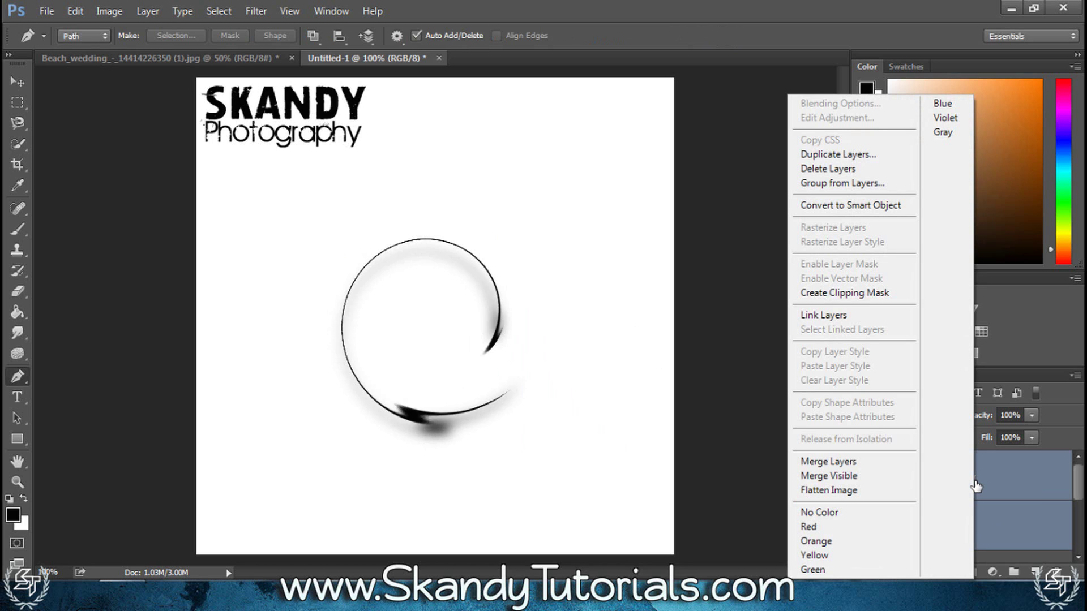
pyautogui.click(876, 463)
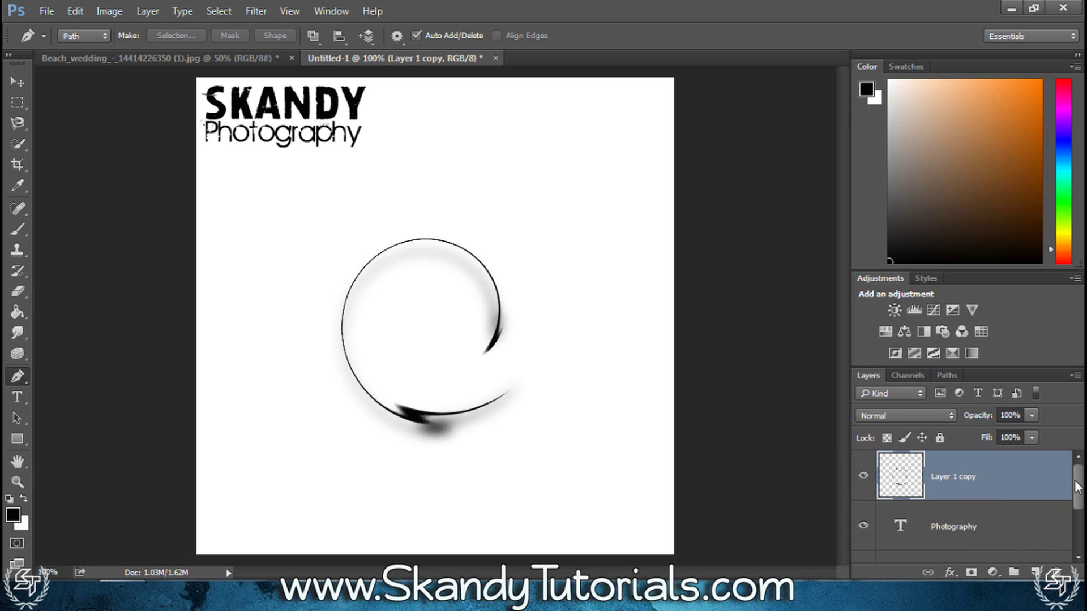
pyautogui.scroll(-1, 1077, 487)
pyautogui.scroll(1, 1077, 487)
# Rotate the merged swirl about -89.84° so its gap sits at the upper right.
pyautogui.hotkey('ctrl', 't')
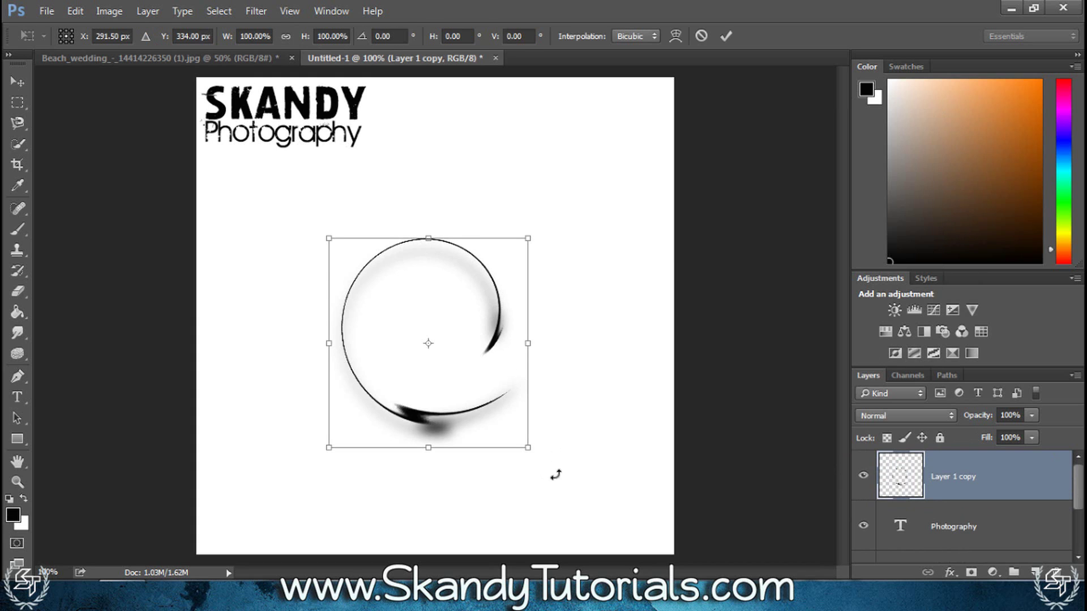
pyautogui.moveTo(555, 474); pyautogui.dragTo(582, 251)
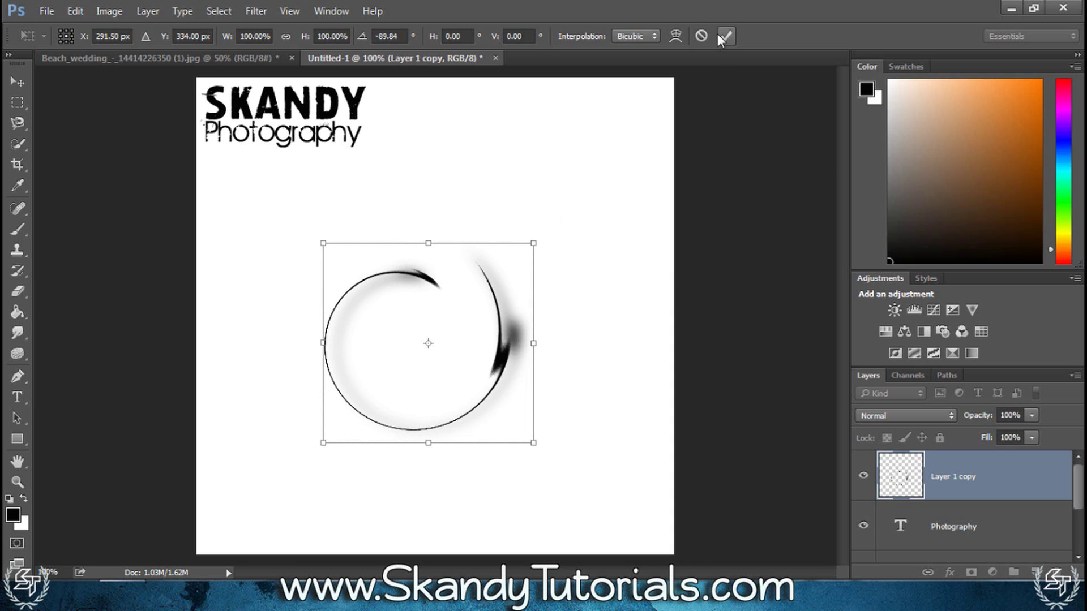
pyautogui.press('p')
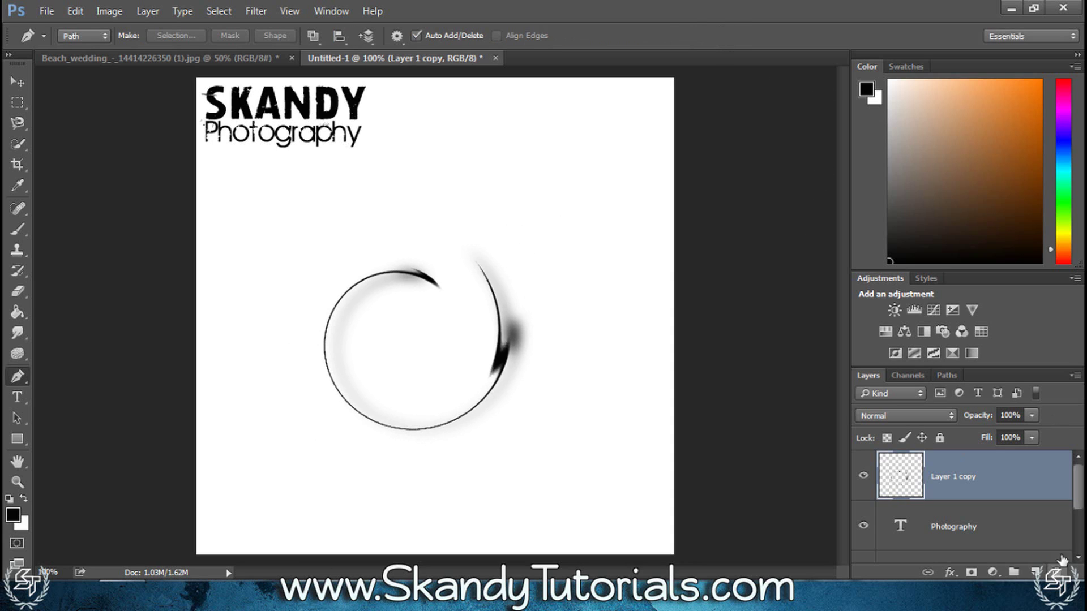
# Move the SKANDY and Photography text layers into the ring's centre, scaled to 99.64%.
pyautogui.moveTo(1080, 504); pyautogui.dragTo(1080, 515)
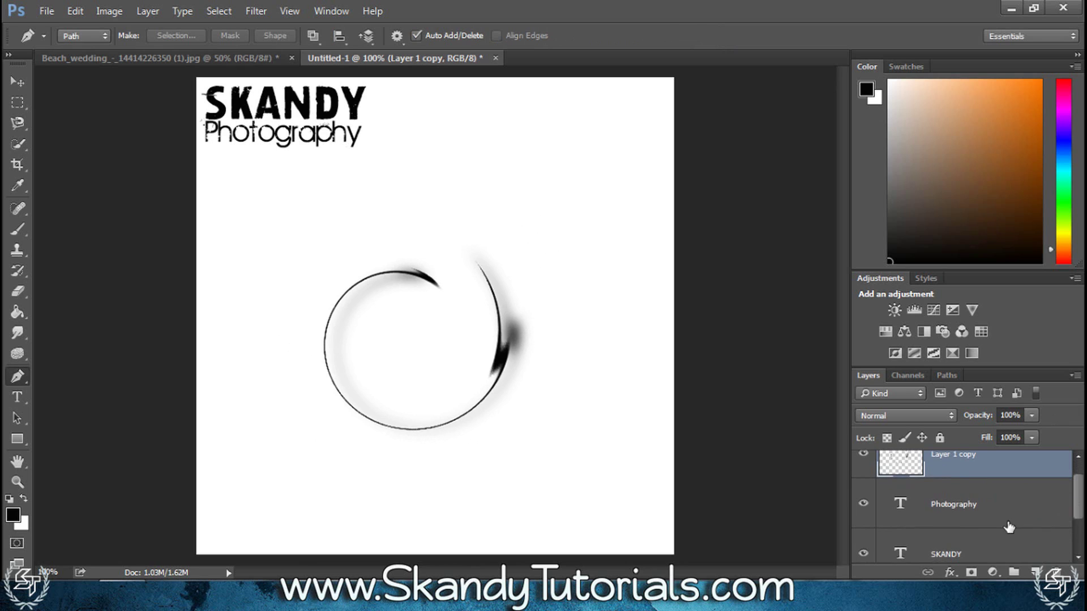
pyautogui.click(990, 503)
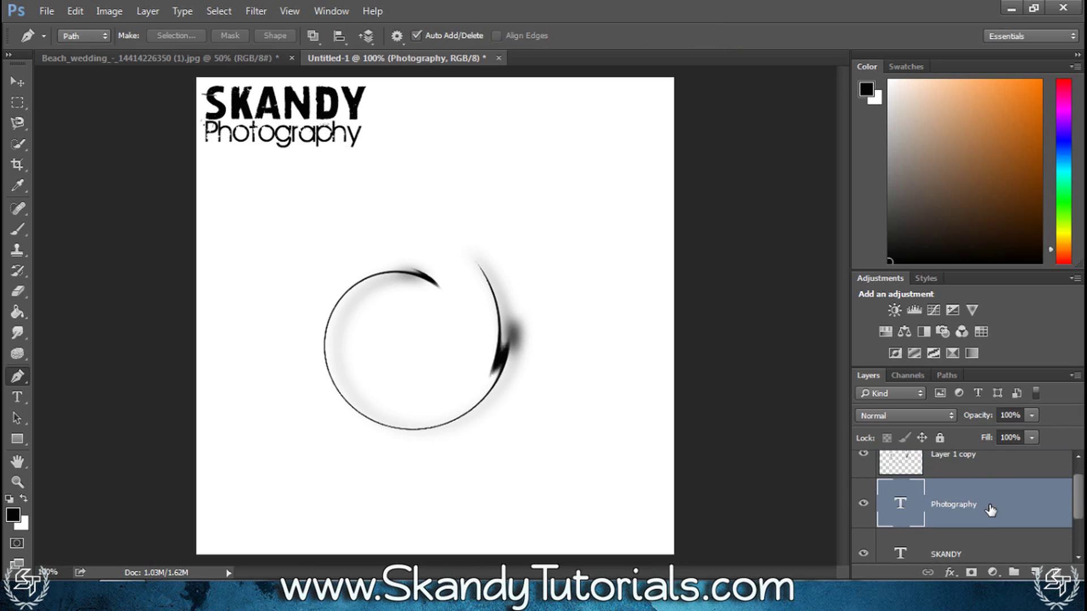
pyautogui.keyDown('shift'); pyautogui.click(982, 555); pyautogui.keyUp('shift')
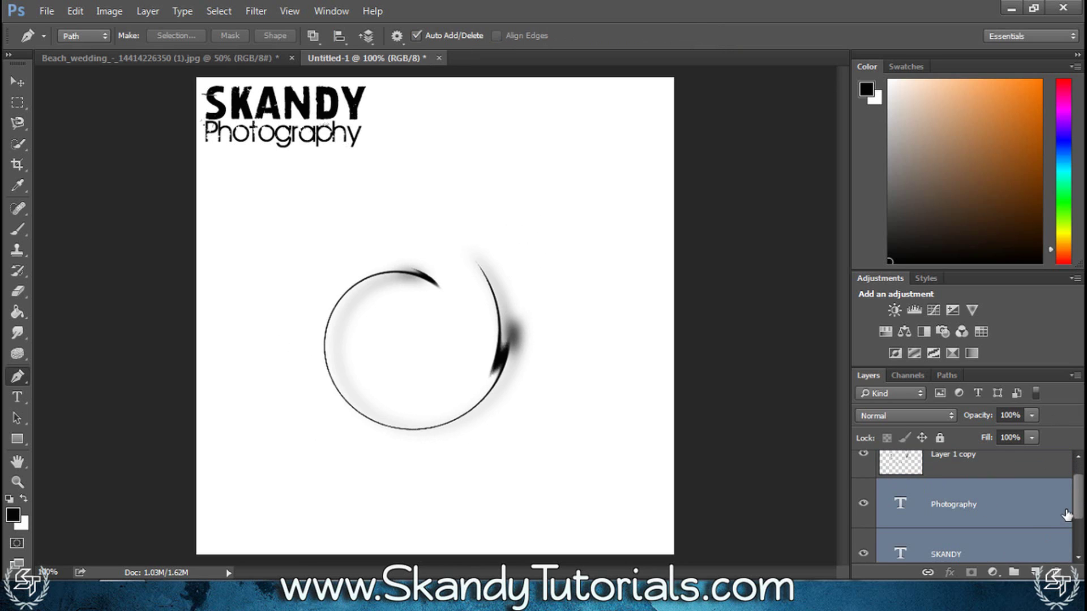
pyautogui.scroll(-1, 1066, 515)
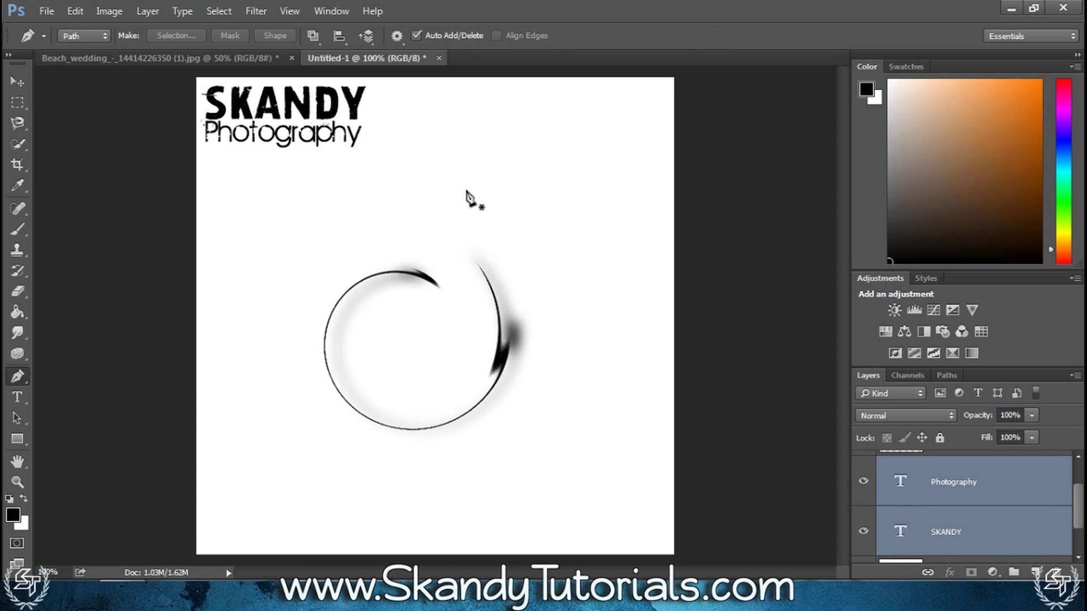
pyautogui.hotkey('ctrl', 't')
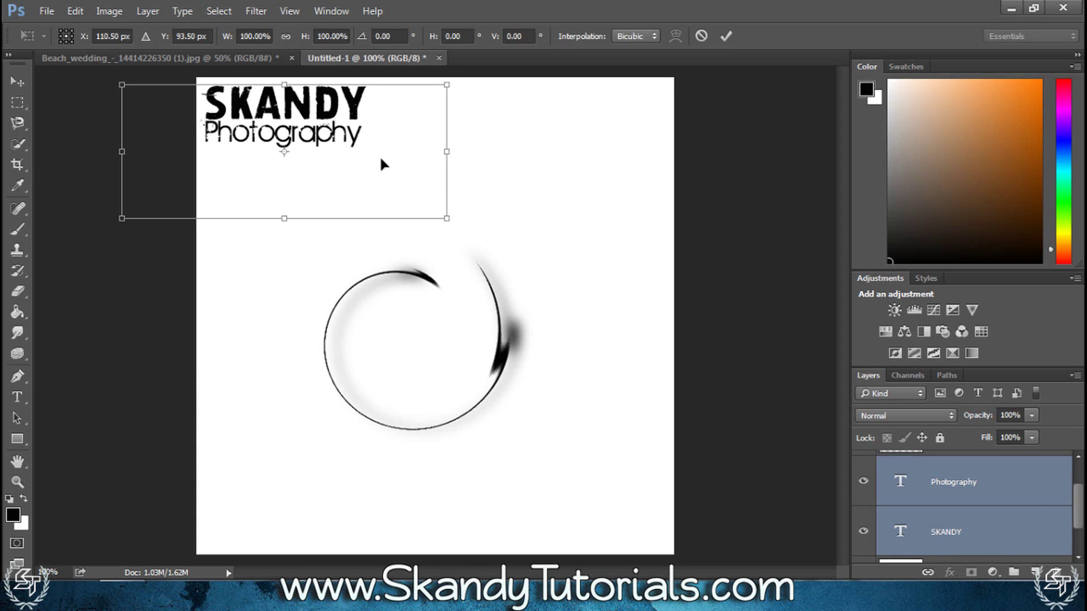
pyautogui.moveTo(377, 160); pyautogui.dragTo(508, 403)
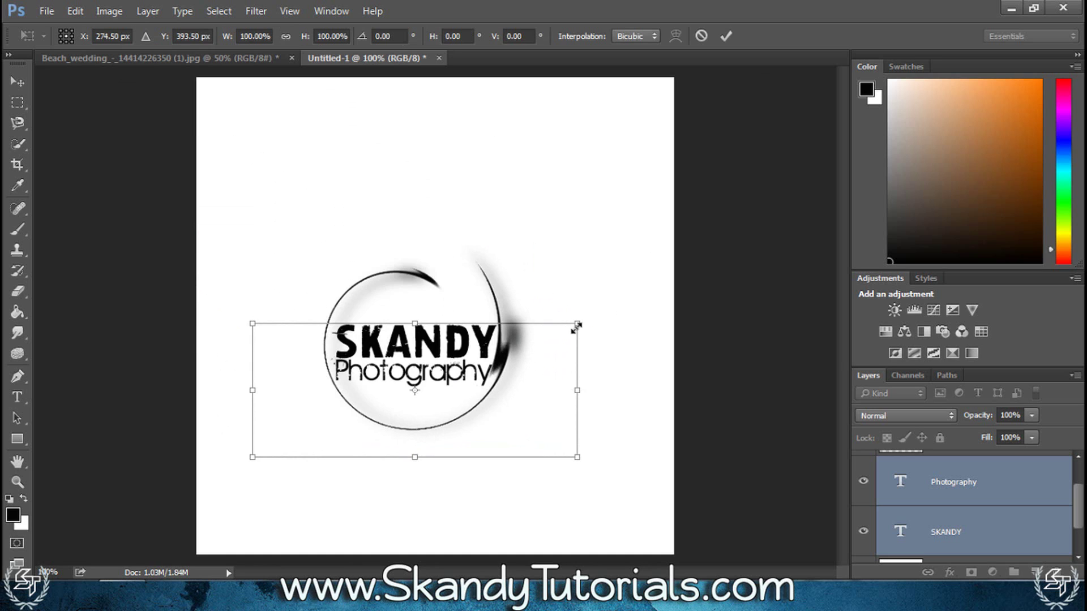
pyautogui.moveTo(578, 324); pyautogui.dragTo(559, 333)
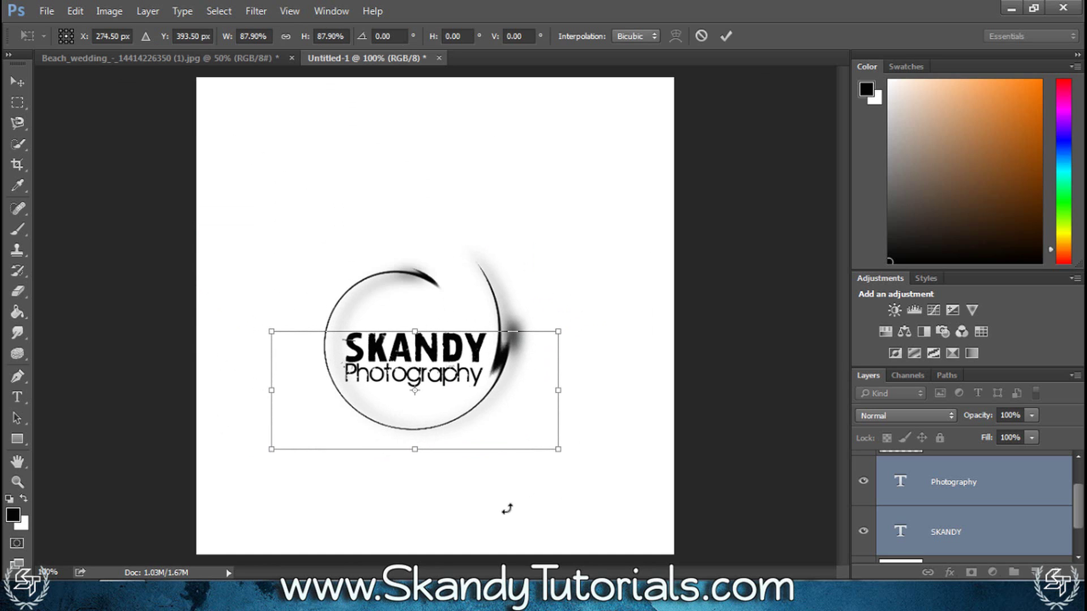
pyautogui.moveTo(461, 421); pyautogui.dragTo(458, 413)
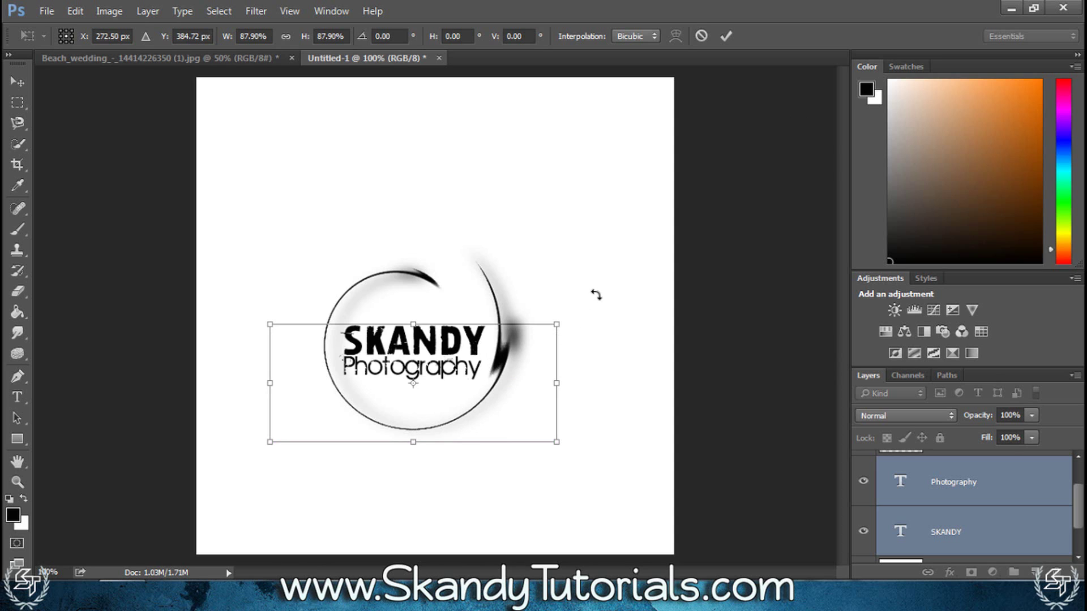
pyautogui.moveTo(555, 324); pyautogui.dragTo(569, 308)
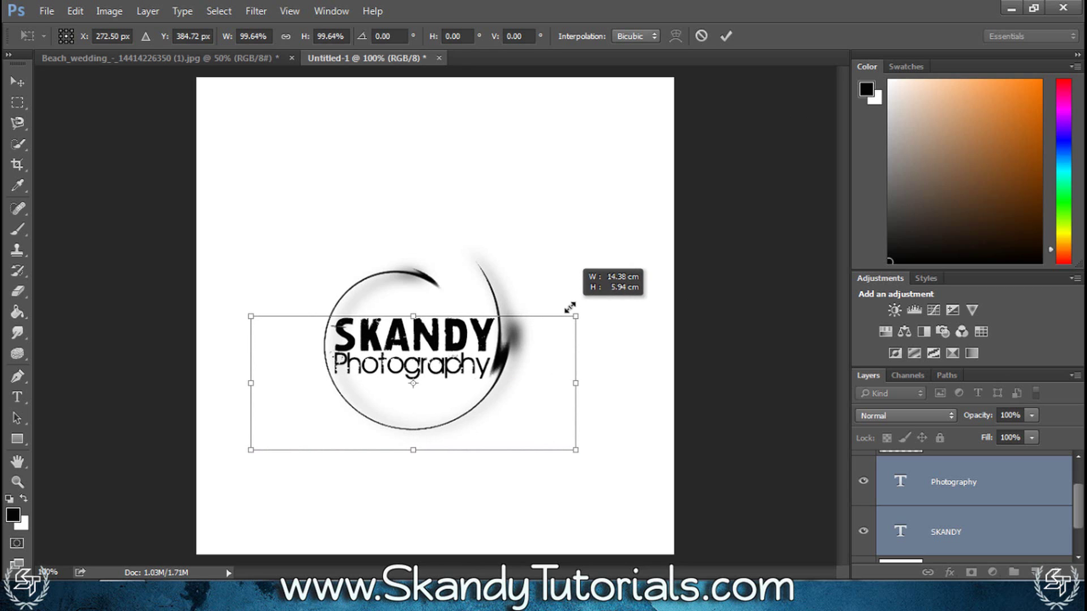
pyautogui.click(726, 36)
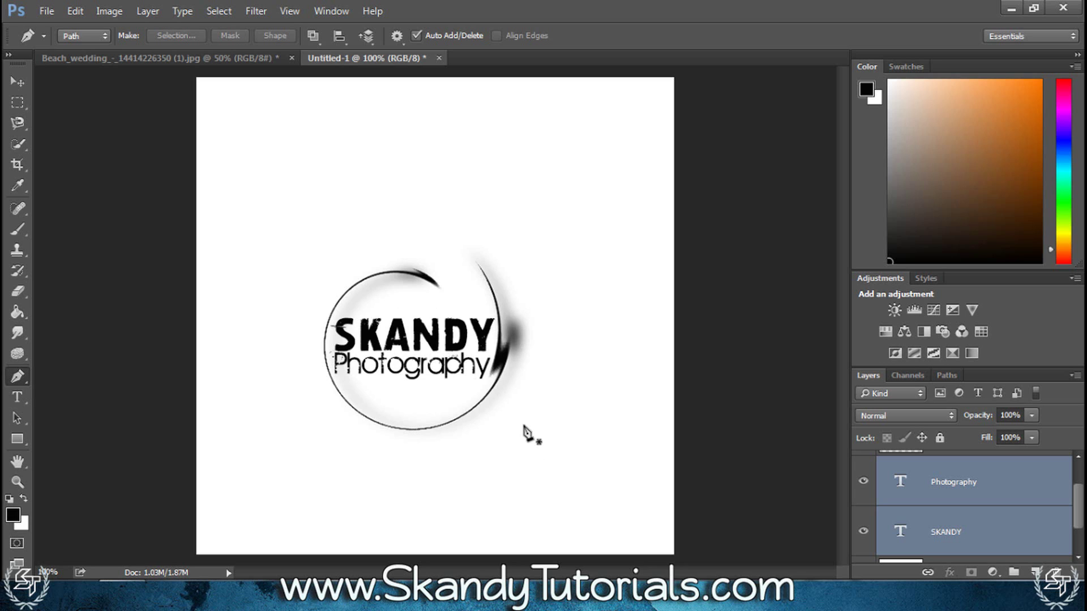
# Define the circular logo as a 264 px brush preset named 'watermark 2'.
pyautogui.moveTo(1080, 518); pyautogui.dragTo(1079, 516)
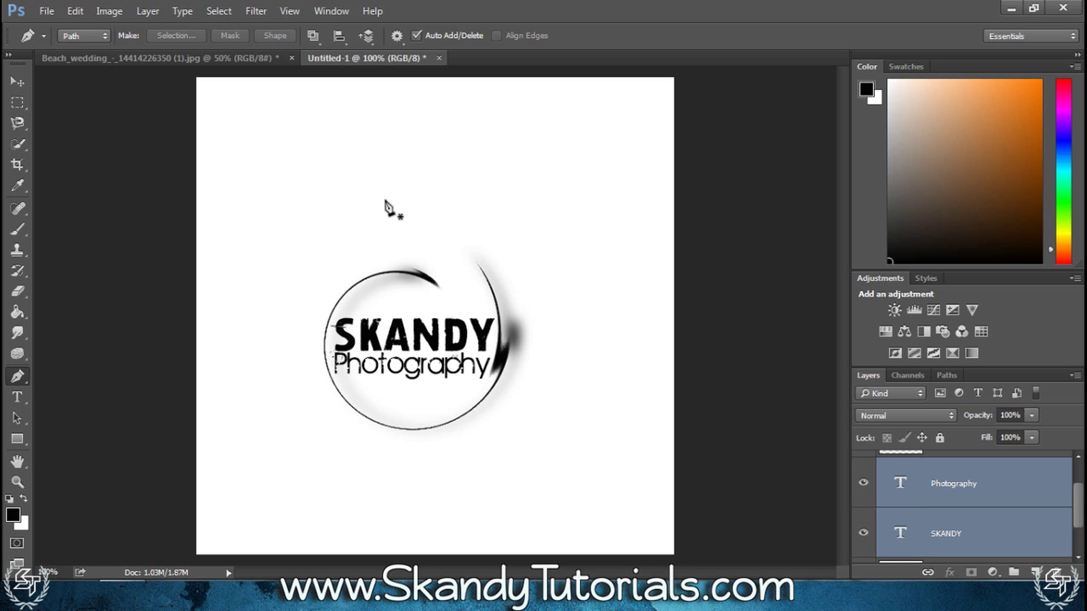
pyautogui.click(76, 11)
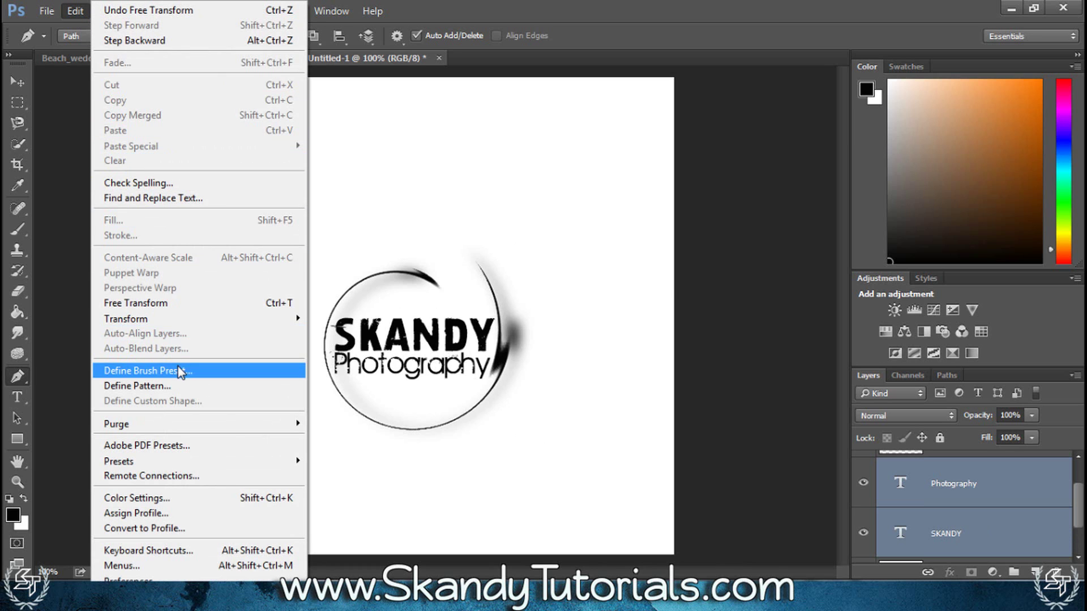
pyautogui.click(184, 371)
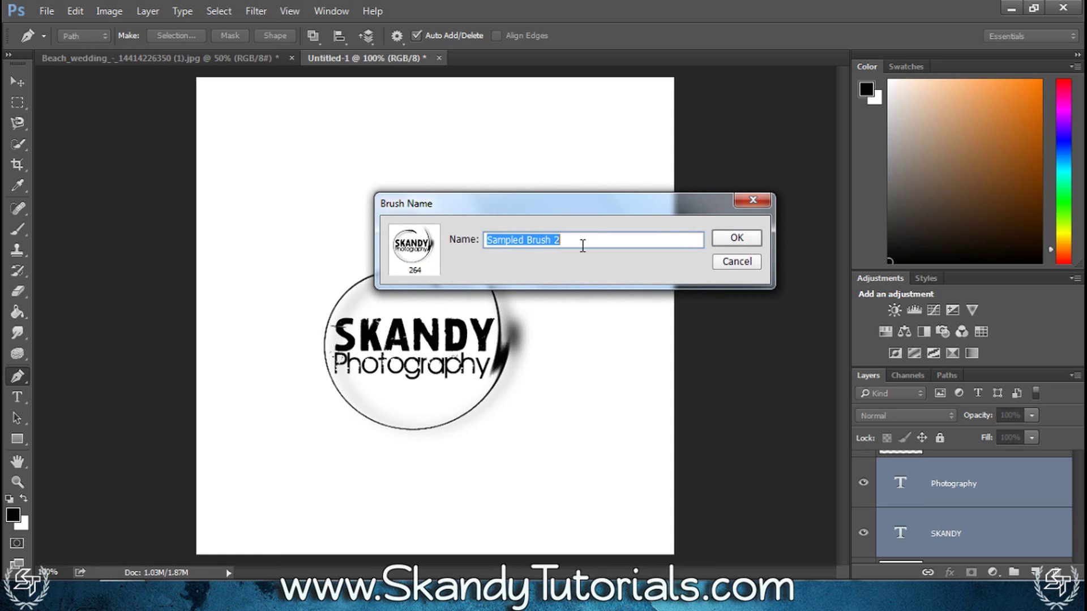
pyautogui.write('water')
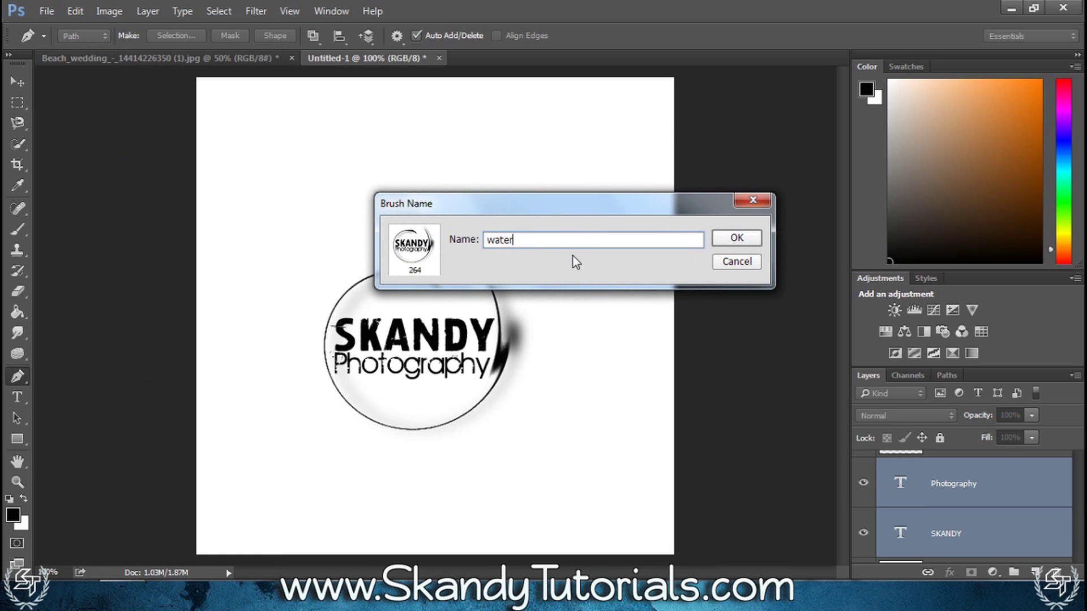
pyautogui.write('mark 2')
pyautogui.click(737, 239)
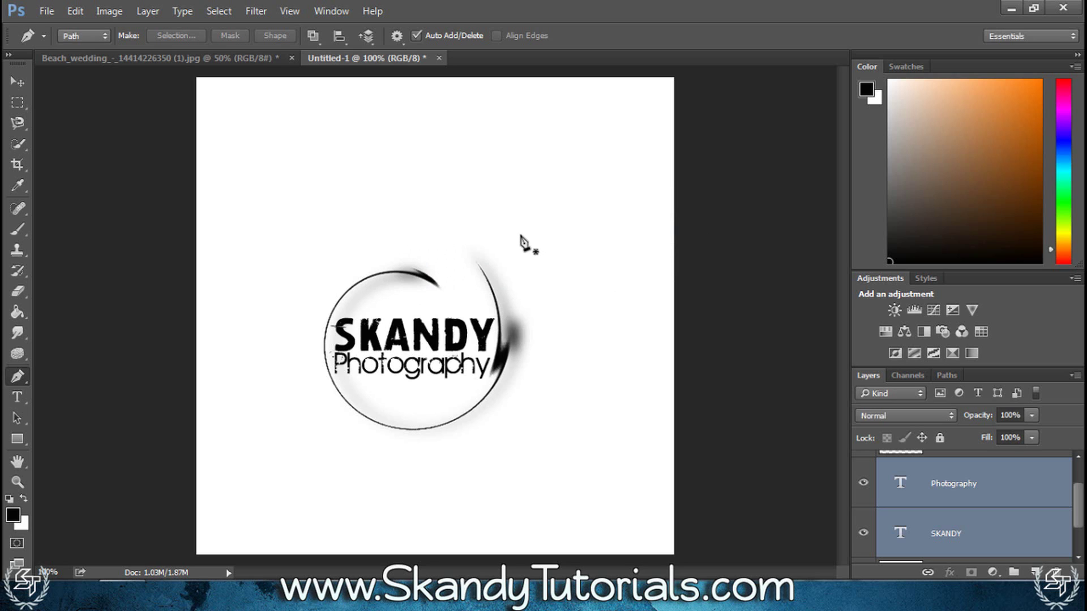
pyautogui.press('b')
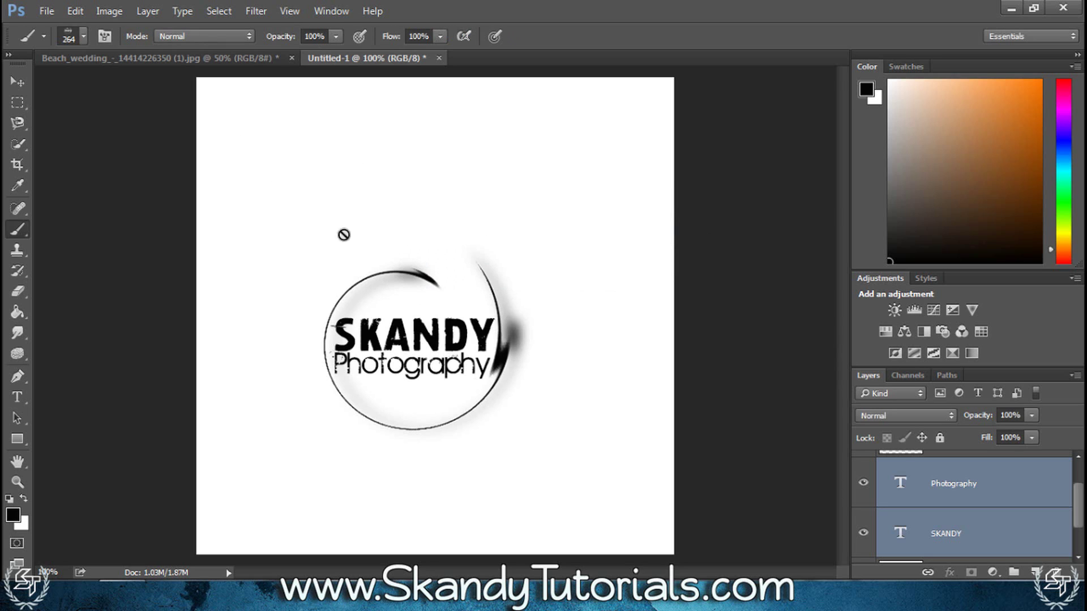
# Pick the 264 px logo brush, then test-stamp and undo it on the Beach_wedding photo.
pyautogui.click(83, 36)
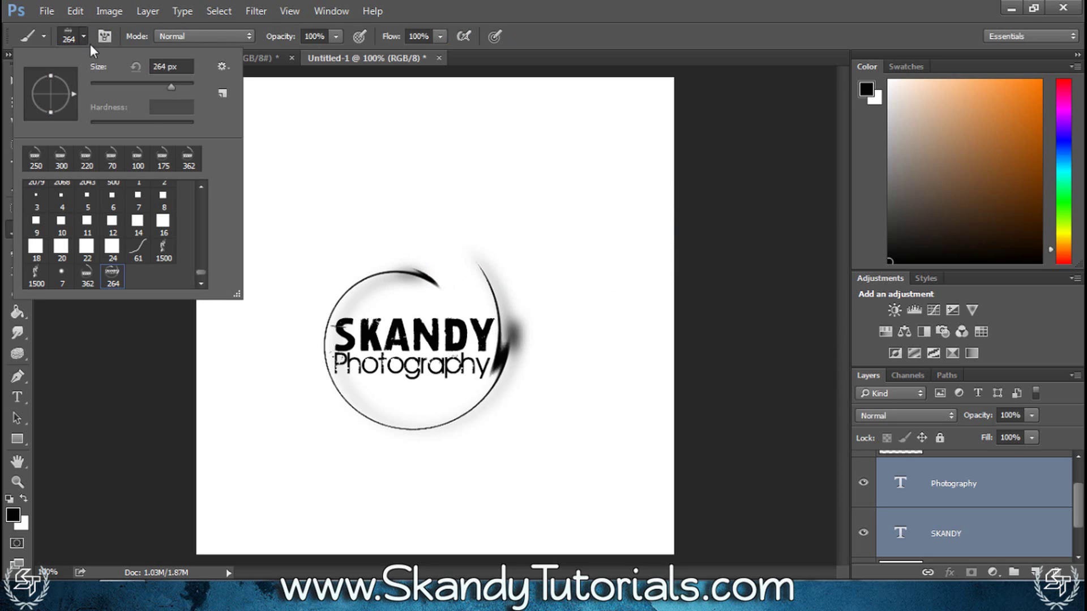
pyautogui.doubleClick(114, 284)
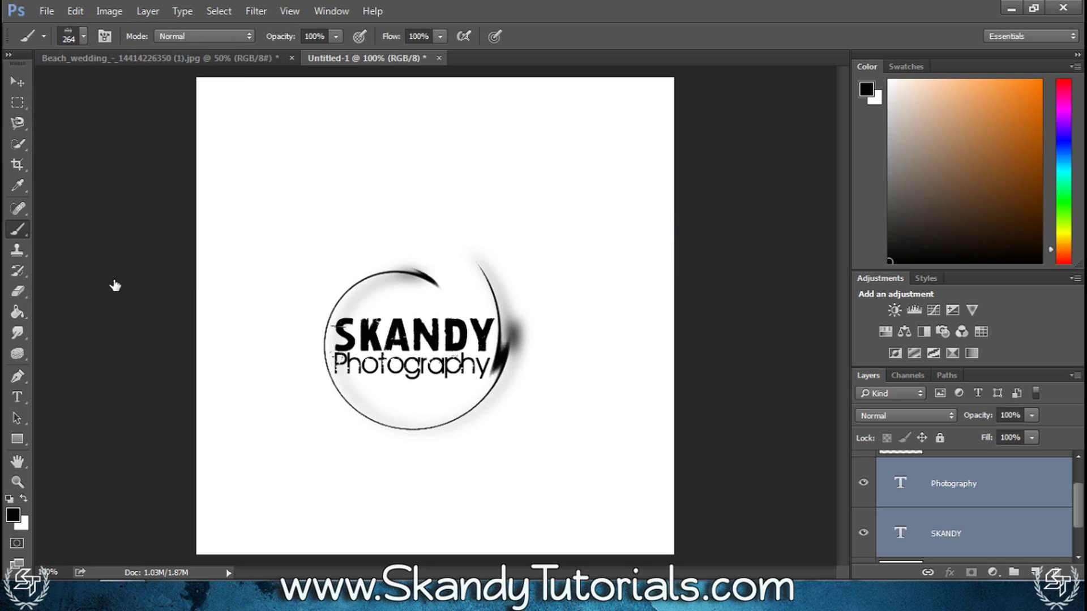
pyautogui.click(164, 62)
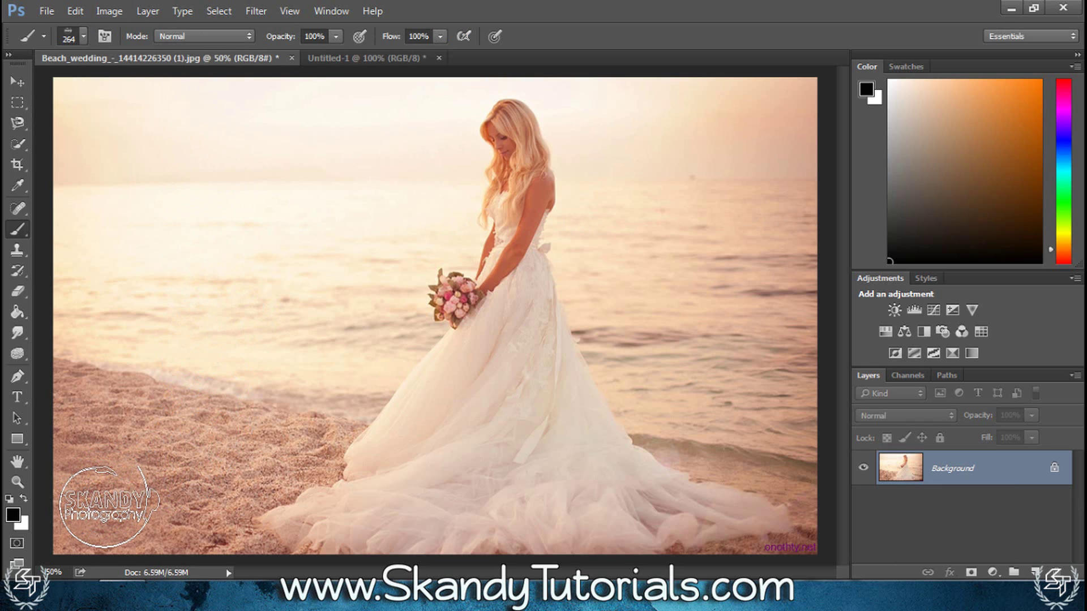
pyautogui.click(108, 506)
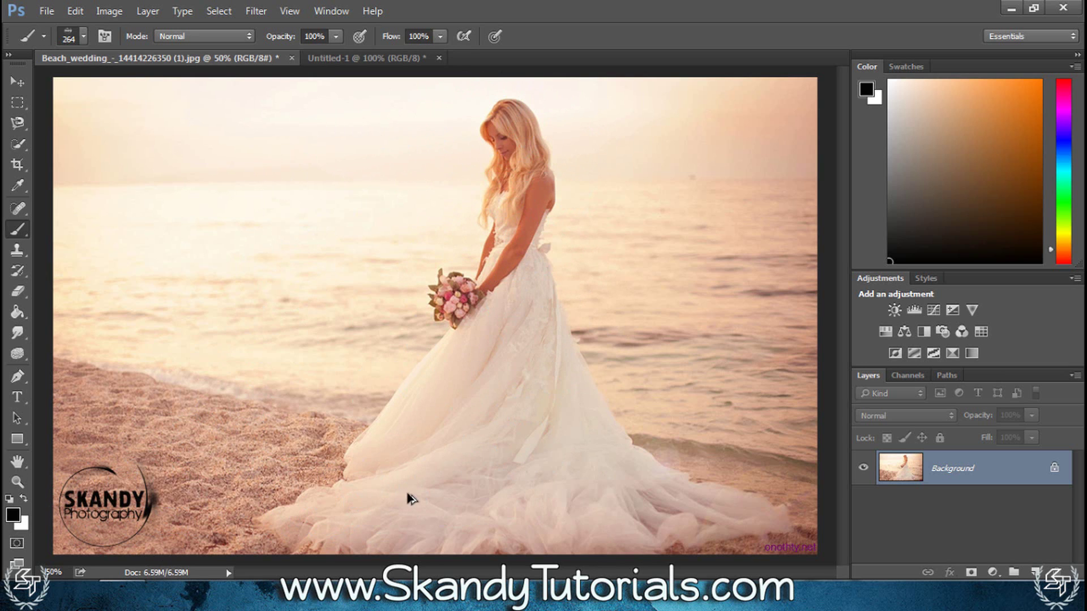
pyautogui.hotkey('ctrl', 'z')
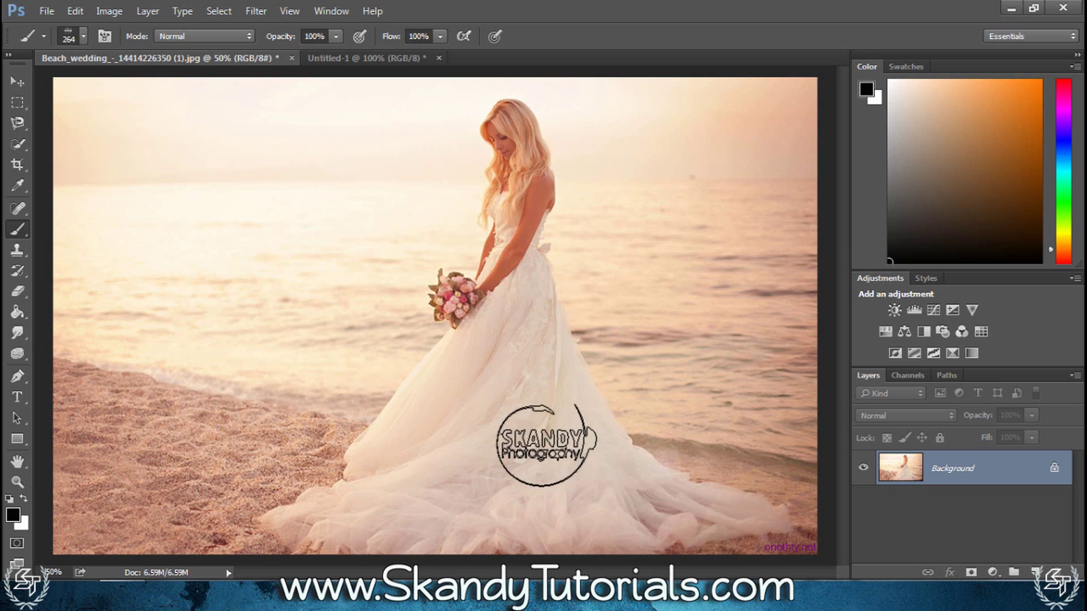
# Sample a light peach painting colour from the dress.
pyautogui.keyDown('alt'); pyautogui.click(441, 362); pyautogui.keyUp('alt')
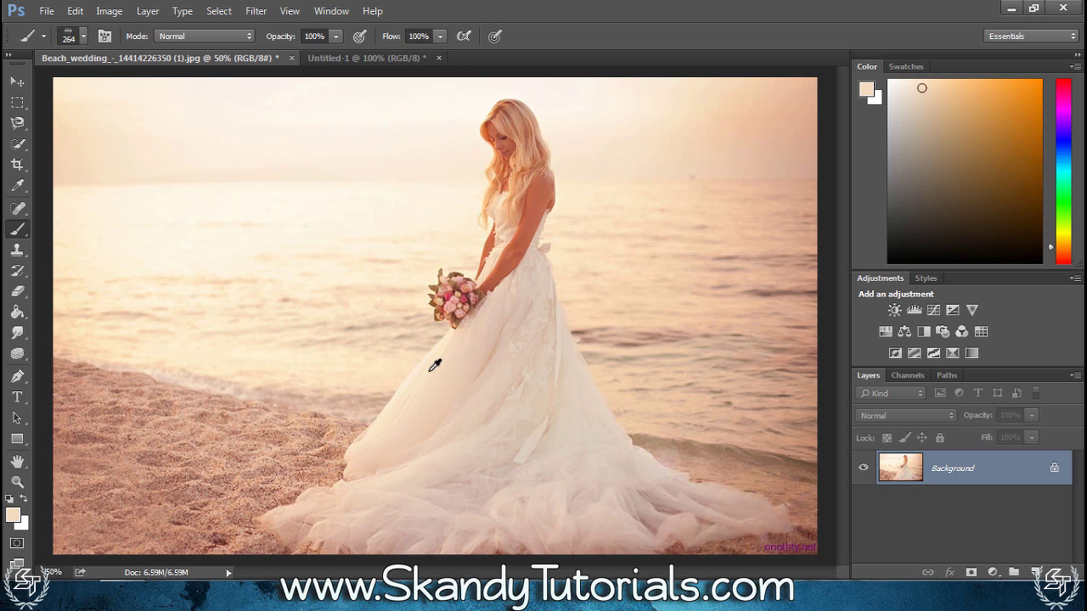
pyautogui.keyDown('alt'); pyautogui.click(434, 368); pyautogui.keyUp('alt')
pyautogui.keyDown('alt'); pyautogui.click(434, 367); pyautogui.keyUp('alt')
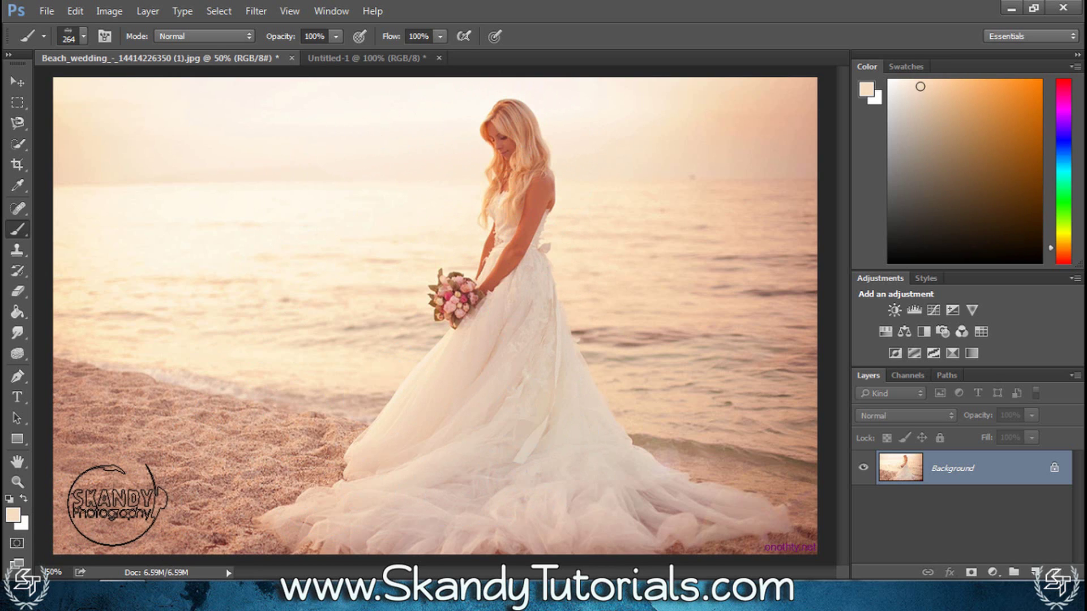
# Set the logo brush size to 200 px.
pyautogui.press('[')
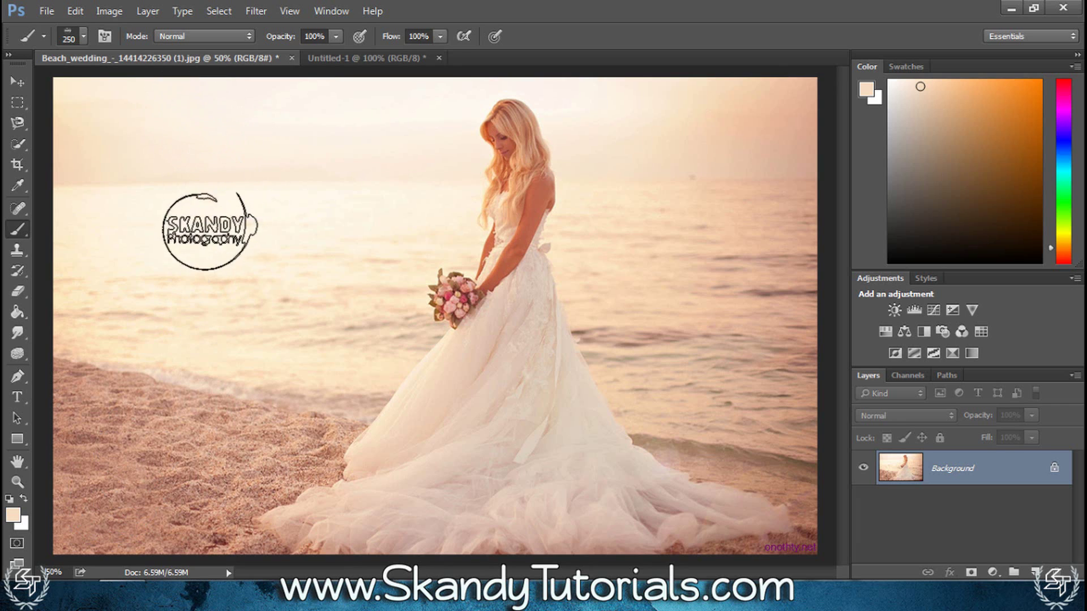
pyautogui.press(']')
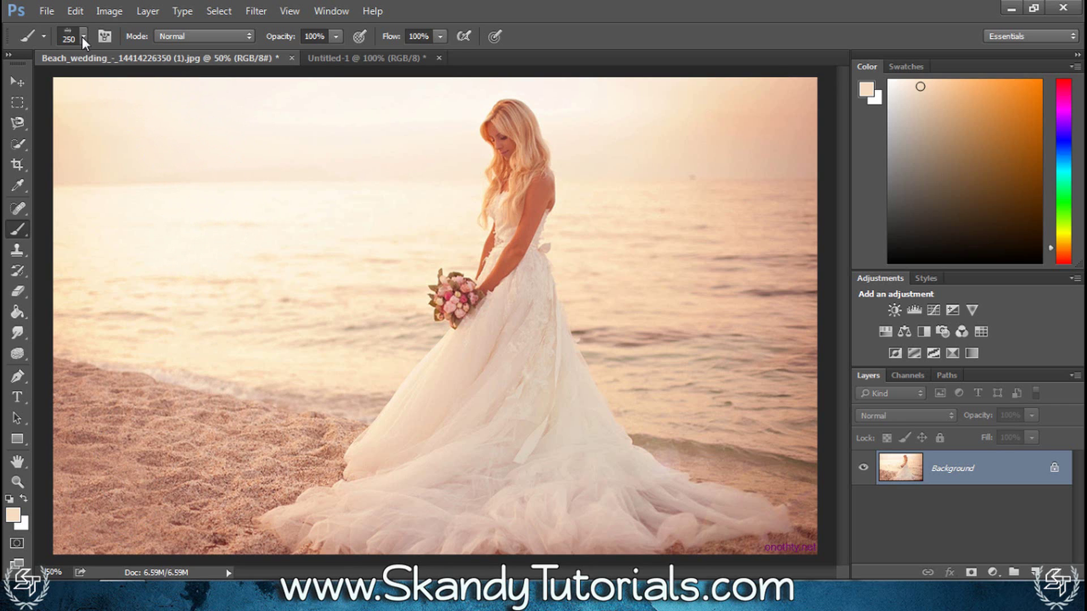
pyautogui.click(83, 36)
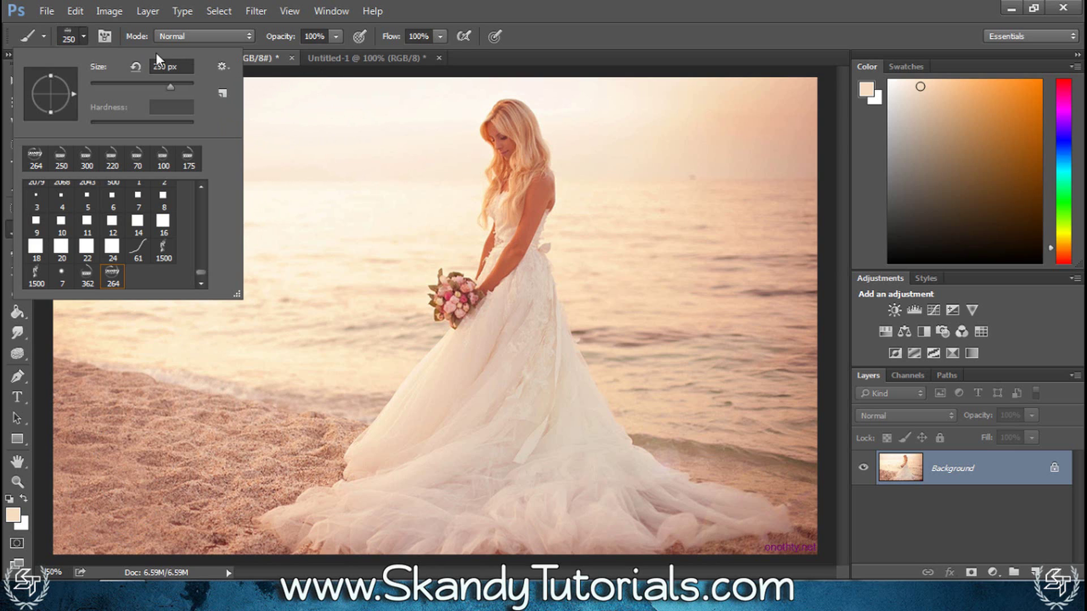
pyautogui.click(89, 67)
pyautogui.write('200')
pyautogui.press('Return')
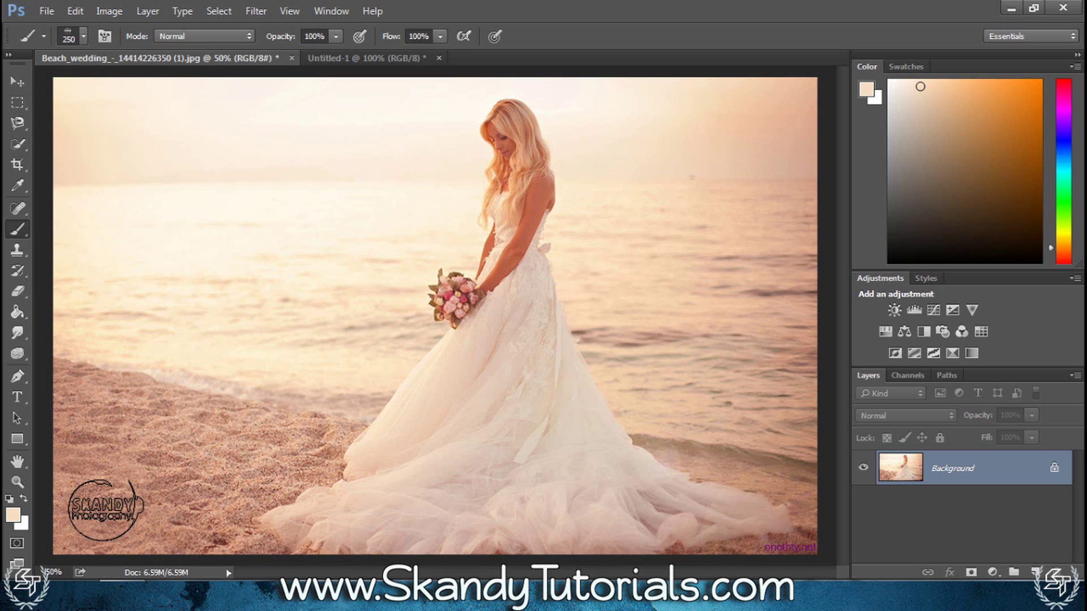
# Stamp the faint peach logo on the sand at the lower left.
pyautogui.press(']')
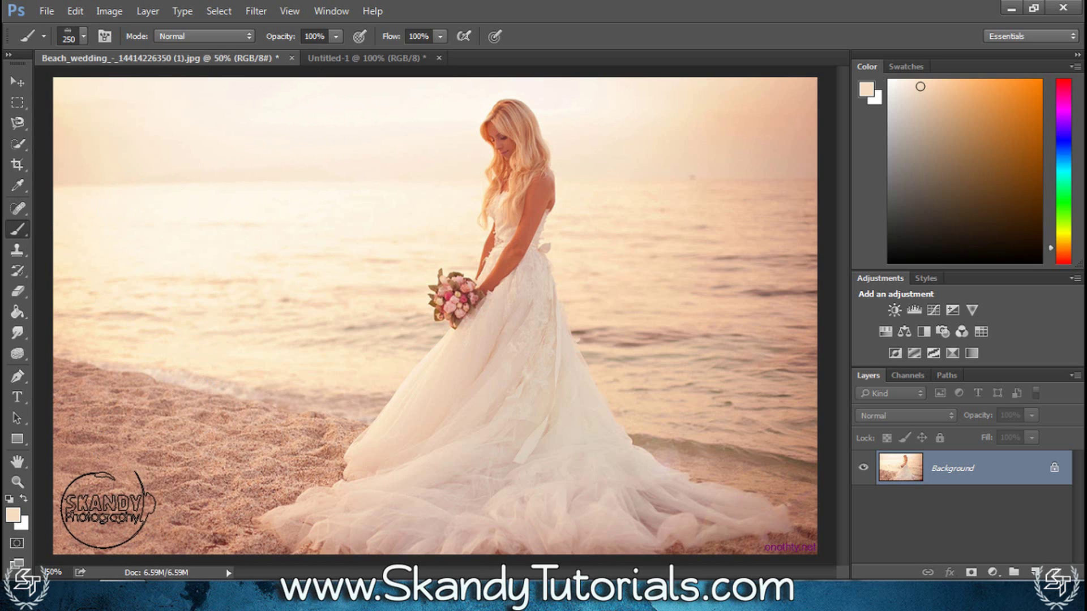
pyautogui.click(108, 510)
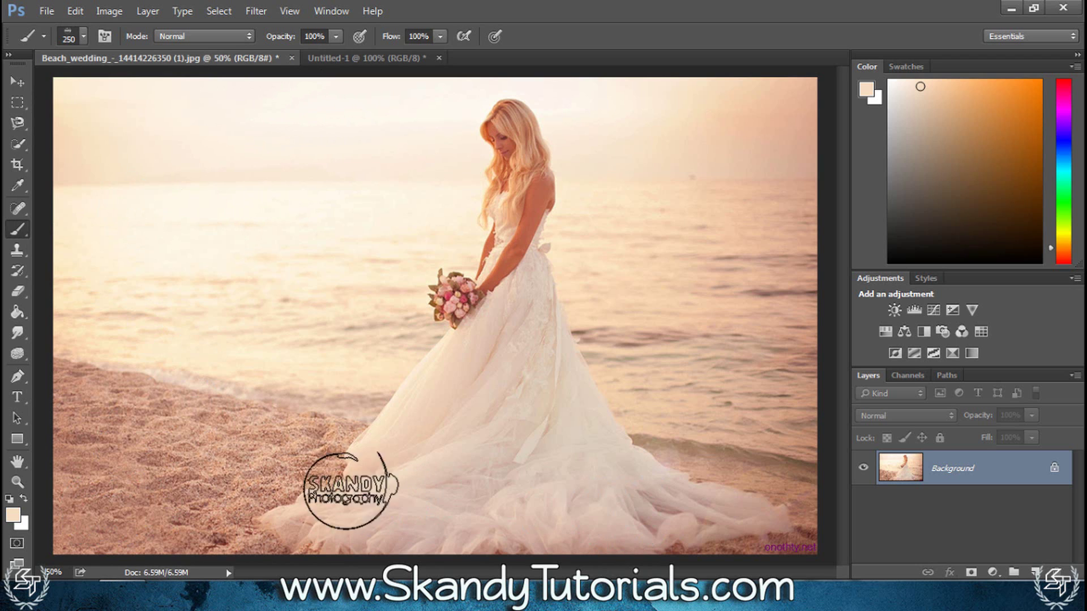
pyautogui.press('[')
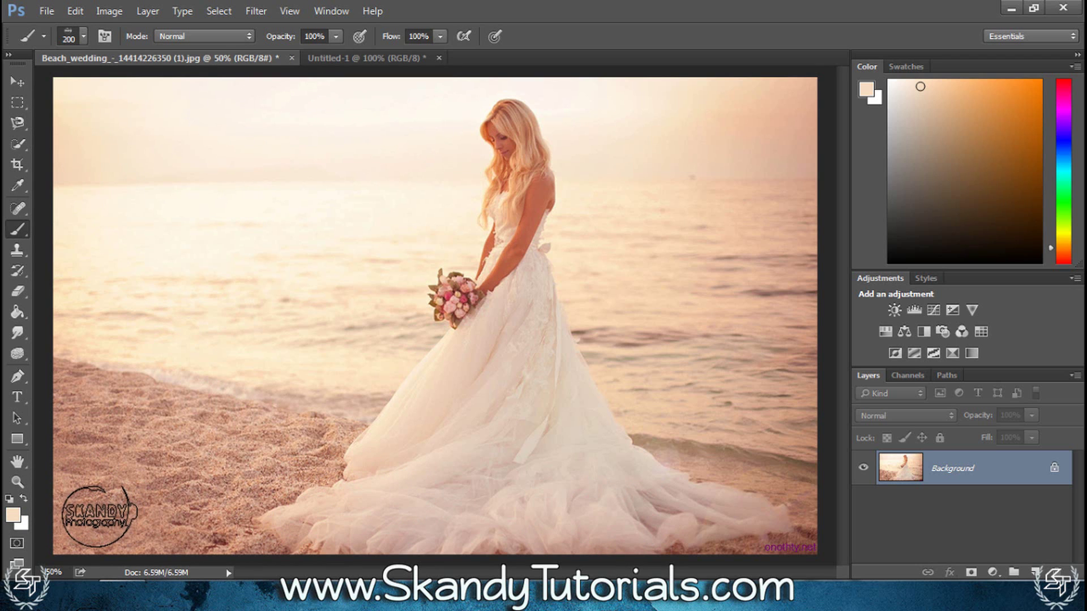
pyautogui.click(99, 516)
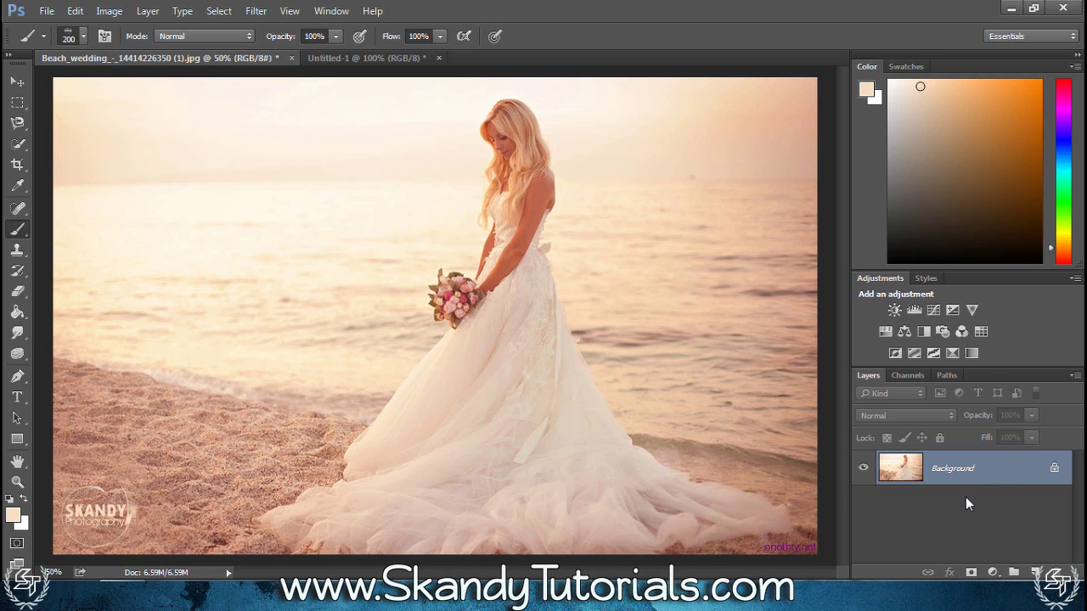
# Undo the photo stamp and restamp the logo at lower left on a new layer.
pyautogui.hotkey('ctrl', 'z')
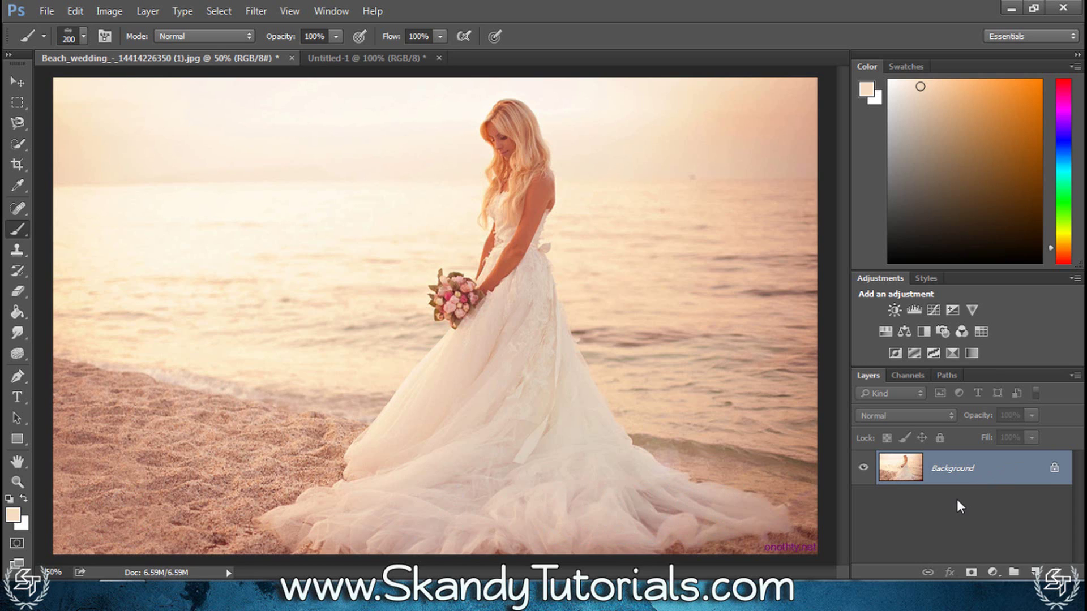
pyautogui.click(1034, 571)
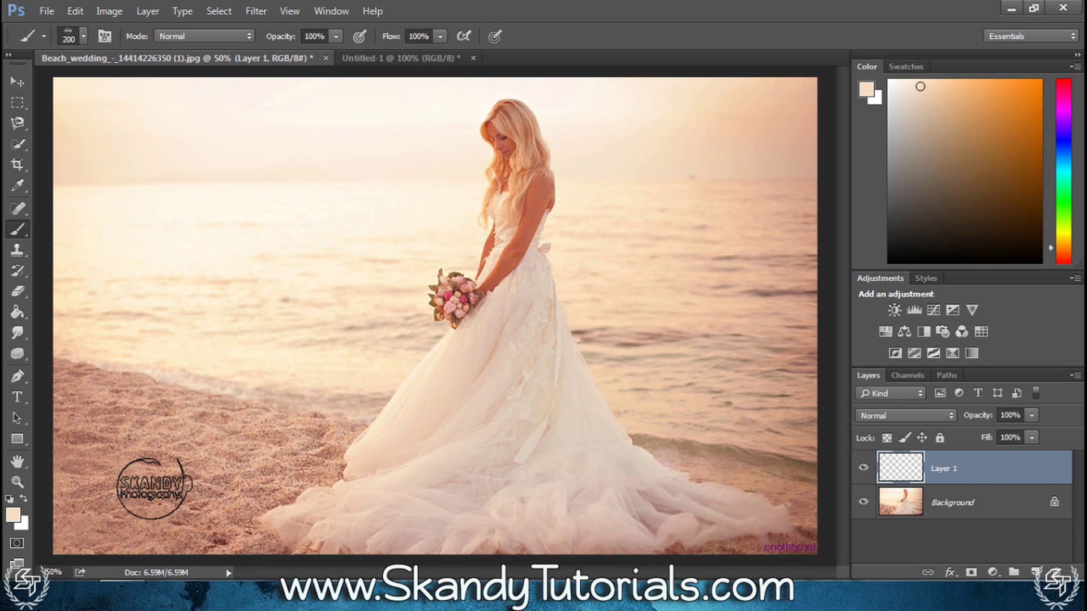
pyautogui.click(92, 519)
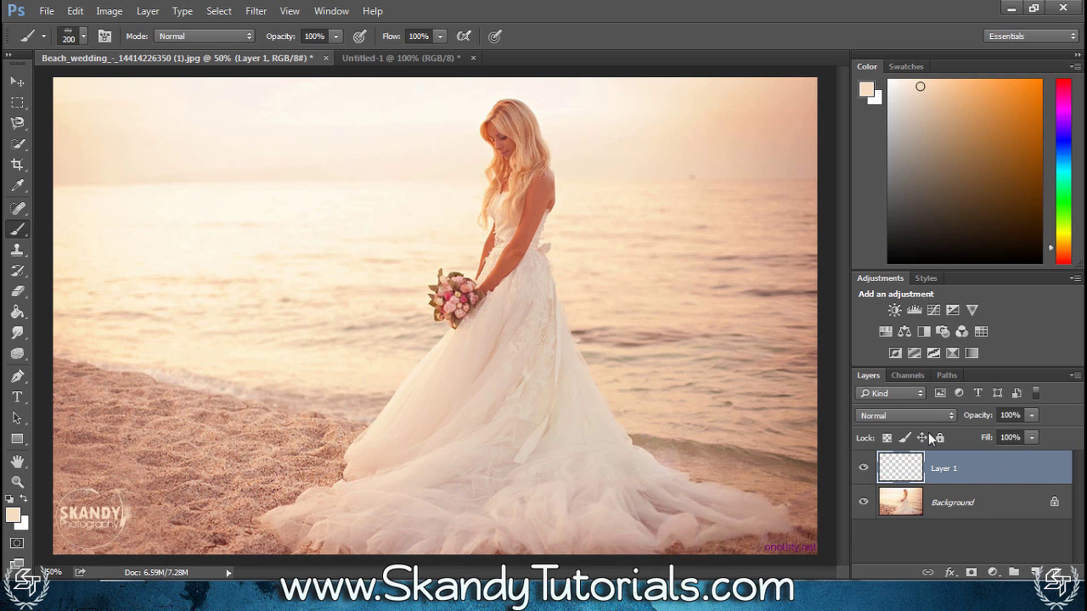
# Set the watermark layer to Screen blending at 92% opacity.
pyautogui.click(1031, 415)
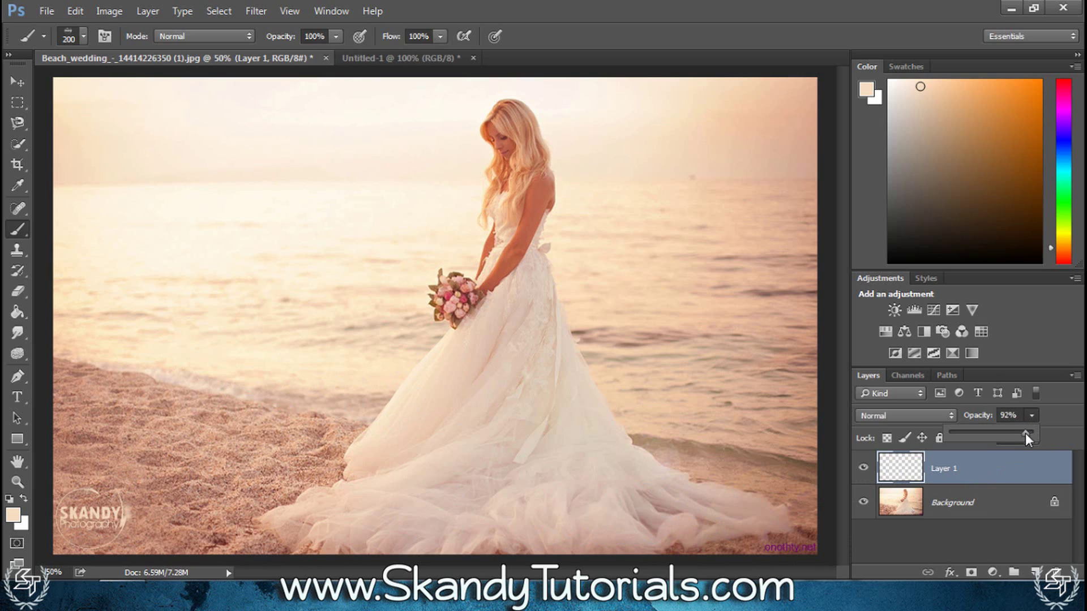
pyautogui.click(1035, 413)
pyautogui.click(946, 418)
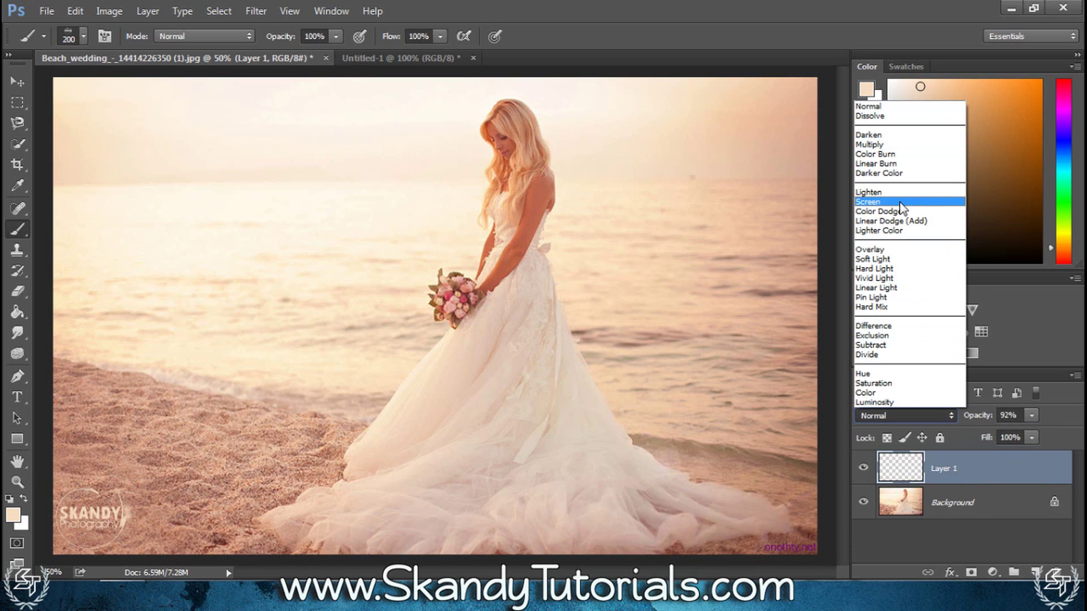
pyautogui.click(943, 201)
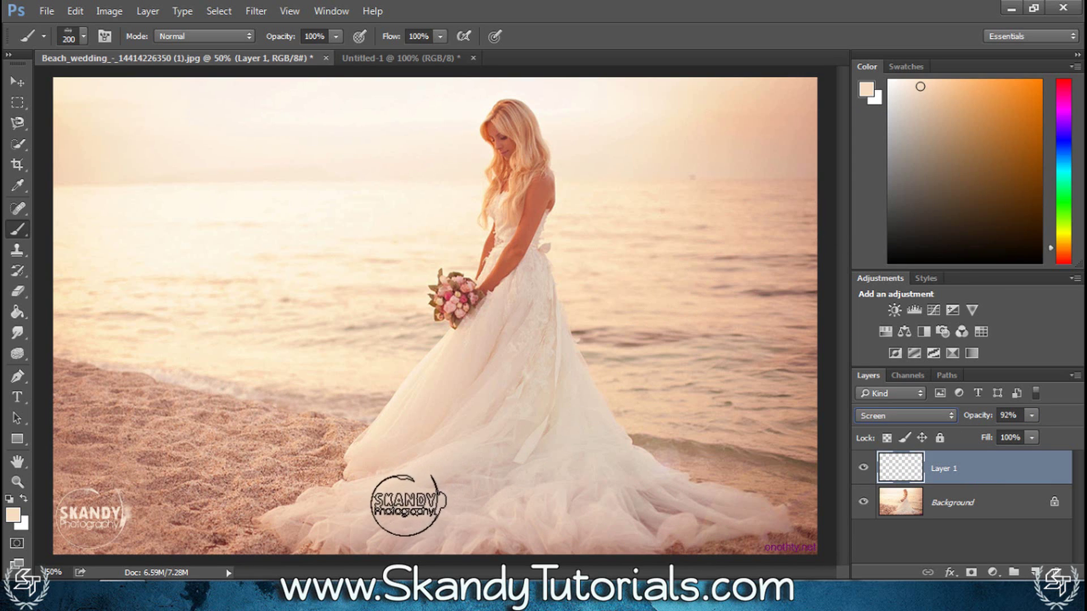